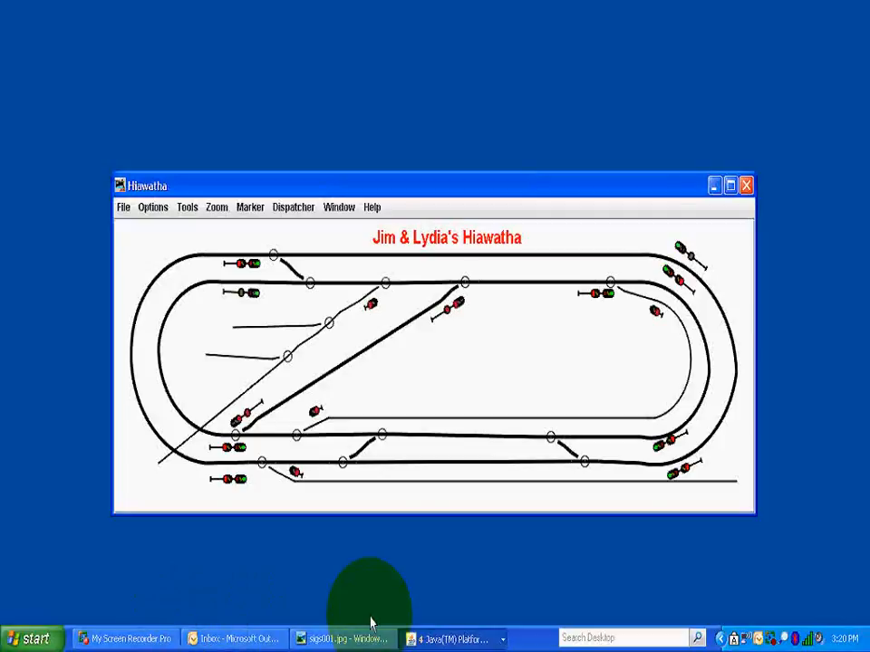
Bring the PanelPro window forward, view its Signal Mast Logic table, and close that table.
{"action": "left_click", "coordinate": [409, 643]}
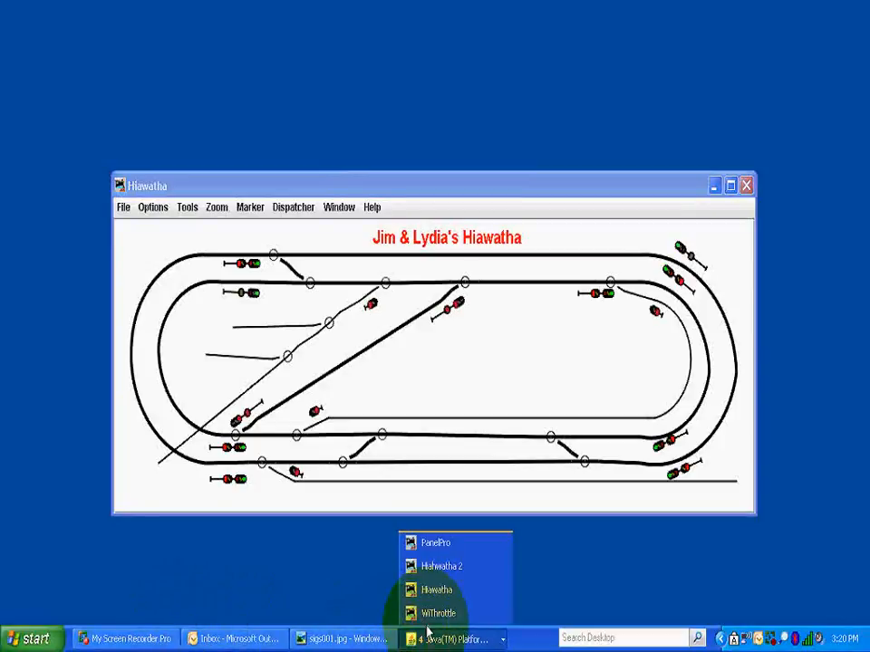
{"action": "left_click", "coordinate": [436, 548]}
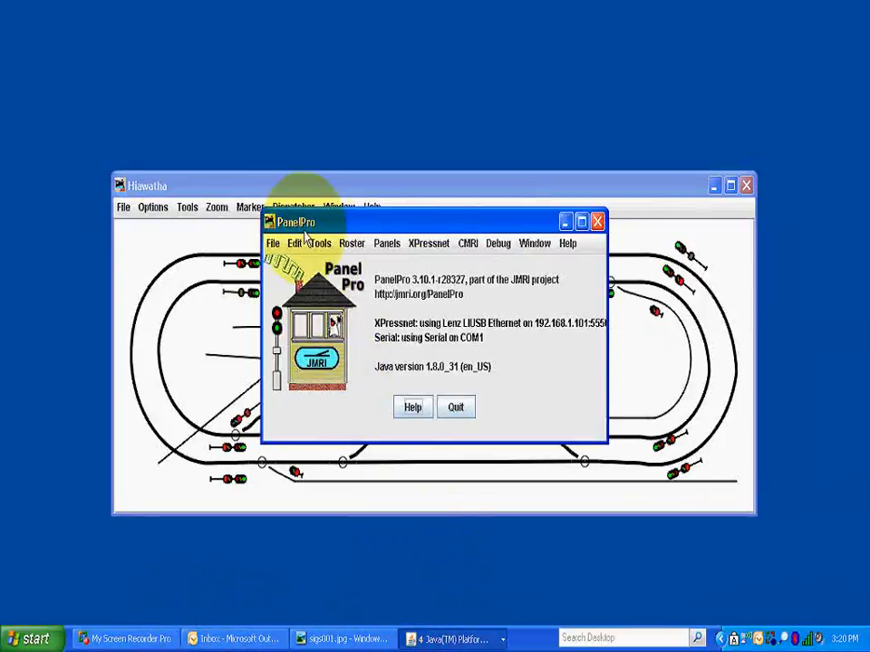
{"action": "left_click", "coordinate": [323, 245]}
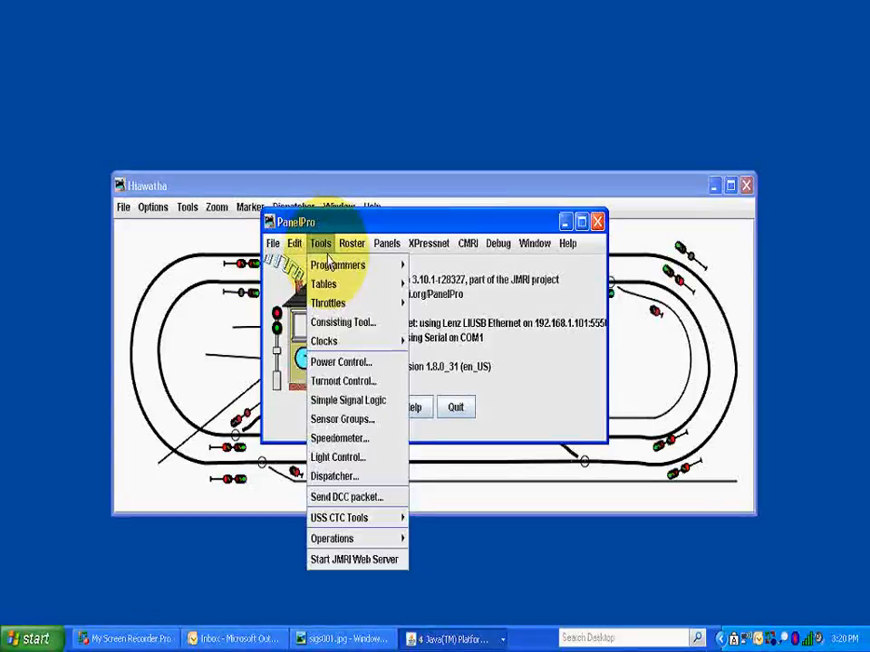
{"action": "mouse_move", "coordinate": [323, 284]}
{"action": "mouse_move", "coordinate": [442, 345]}
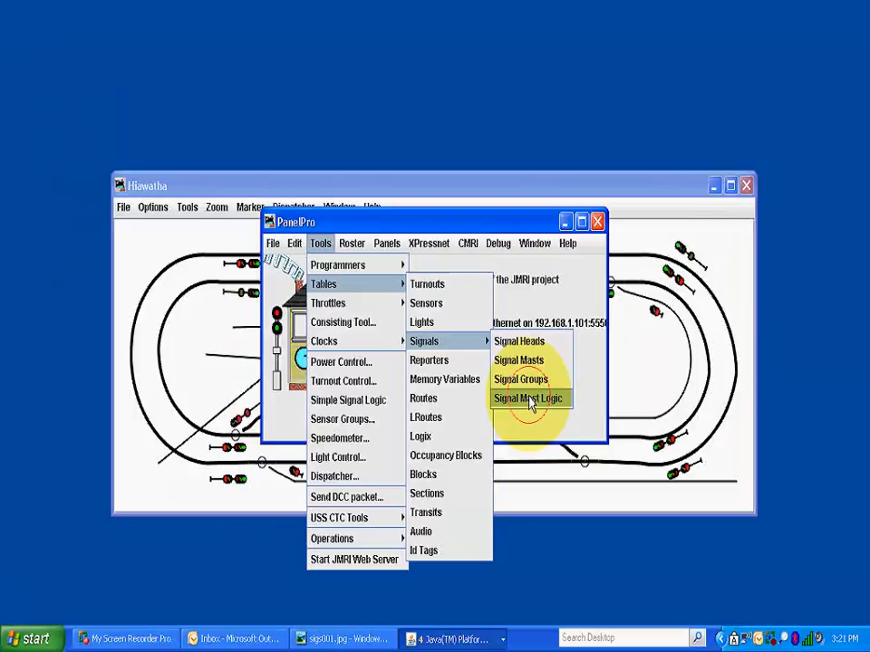
{"action": "left_click", "coordinate": [531, 398]}
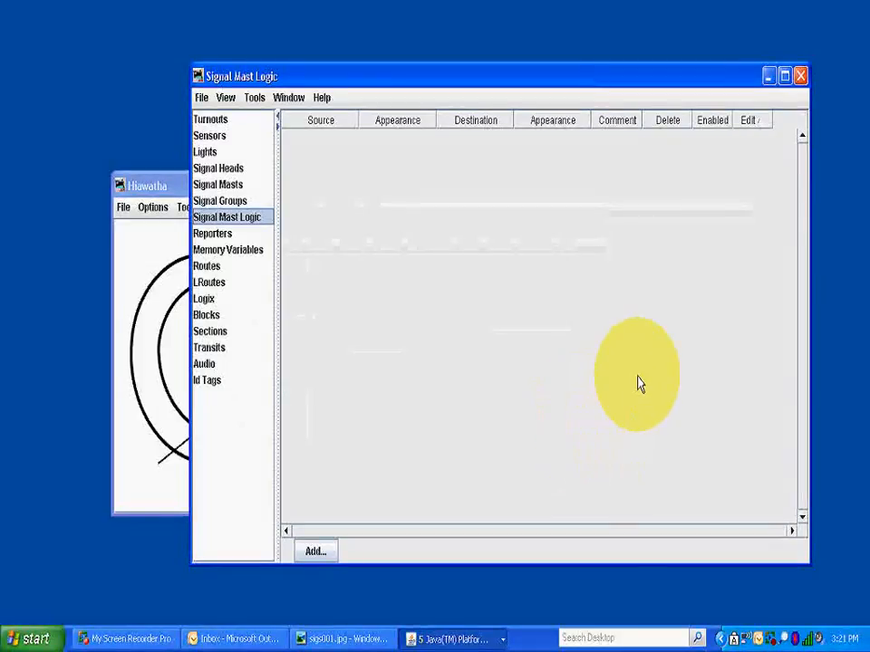
{"action": "left_click", "coordinate": [801, 77]}
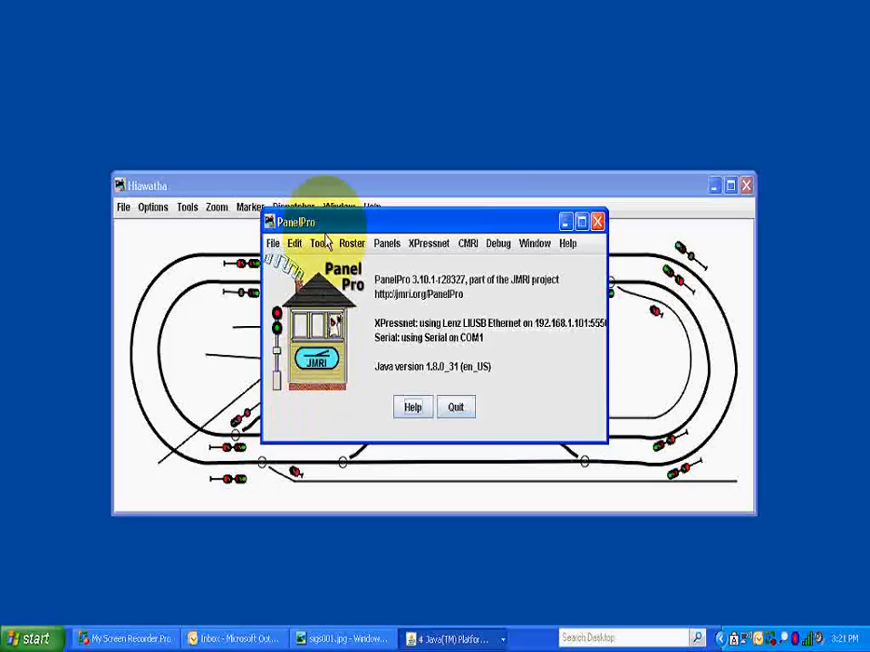
Open the Logix table and start editing the E10 OUTER Logix.
{"action": "left_click", "coordinate": [324, 247]}
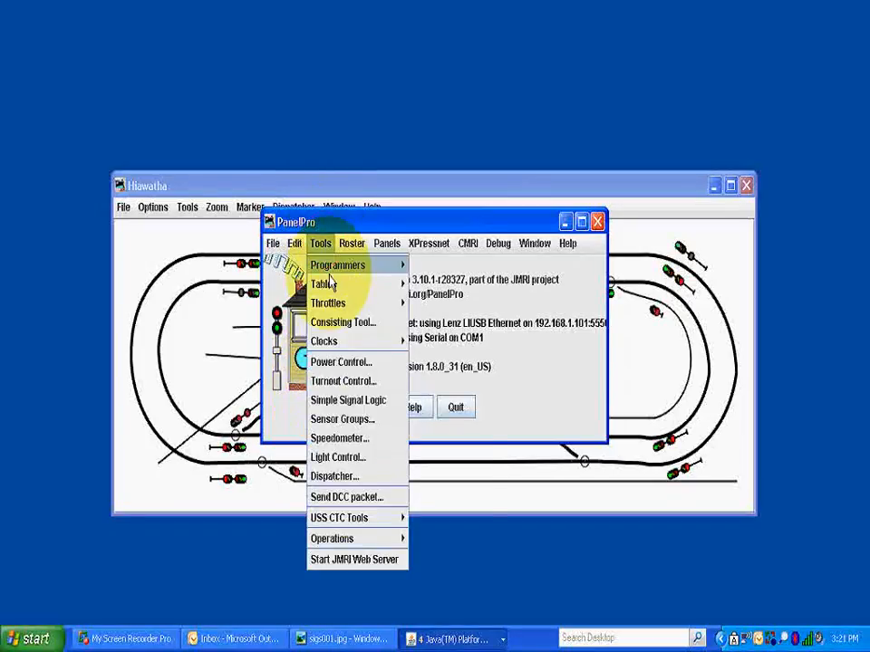
{"action": "mouse_move", "coordinate": [392, 287]}
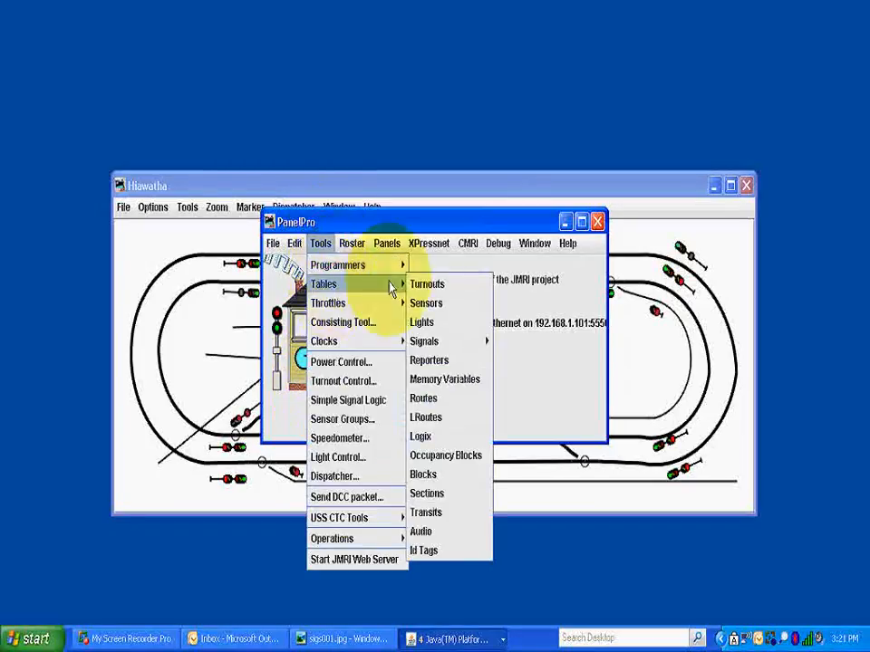
{"action": "left_click", "coordinate": [423, 437]}
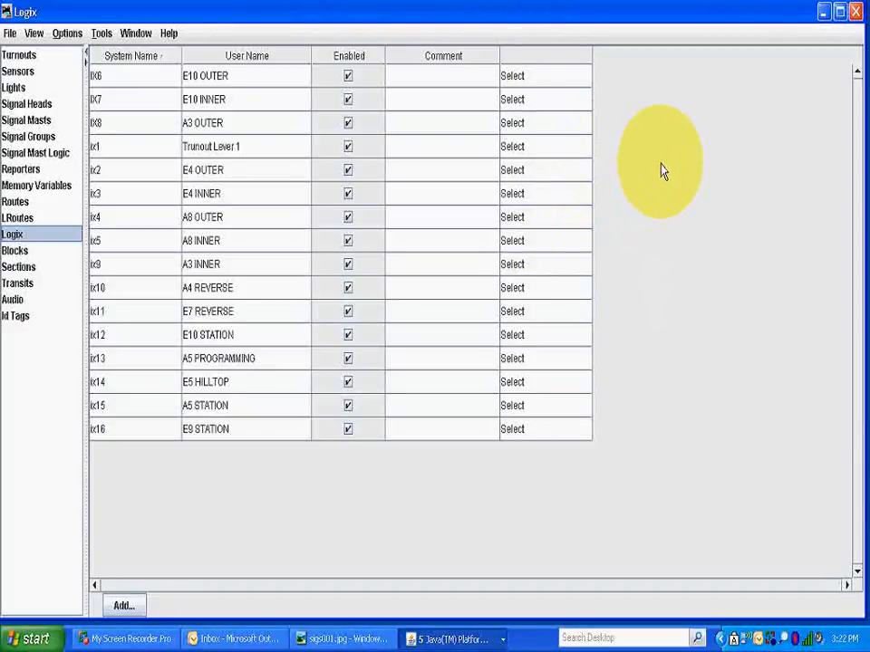
{"action": "left_click", "coordinate": [244, 84]}
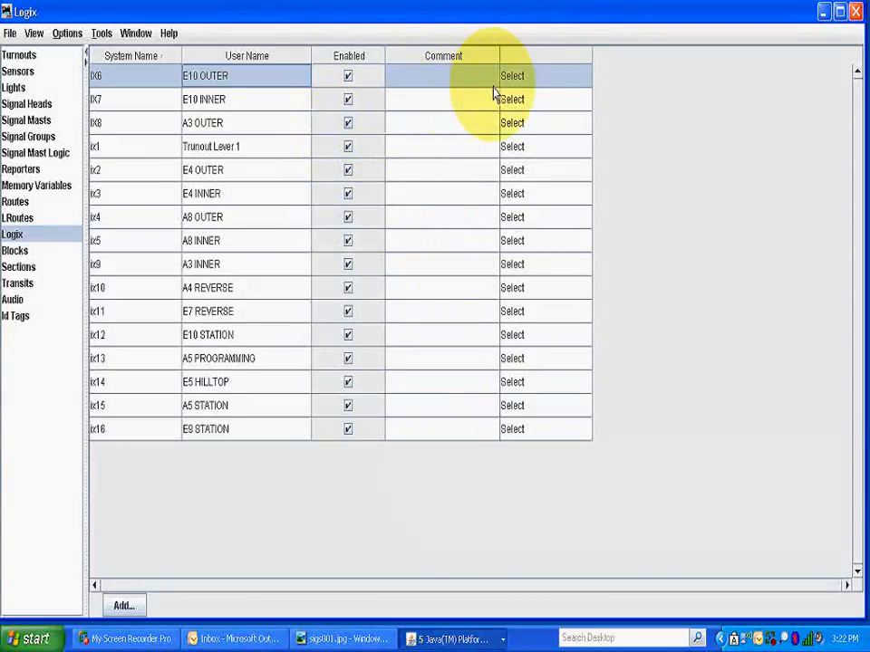
{"action": "left_click", "coordinate": [521, 85]}
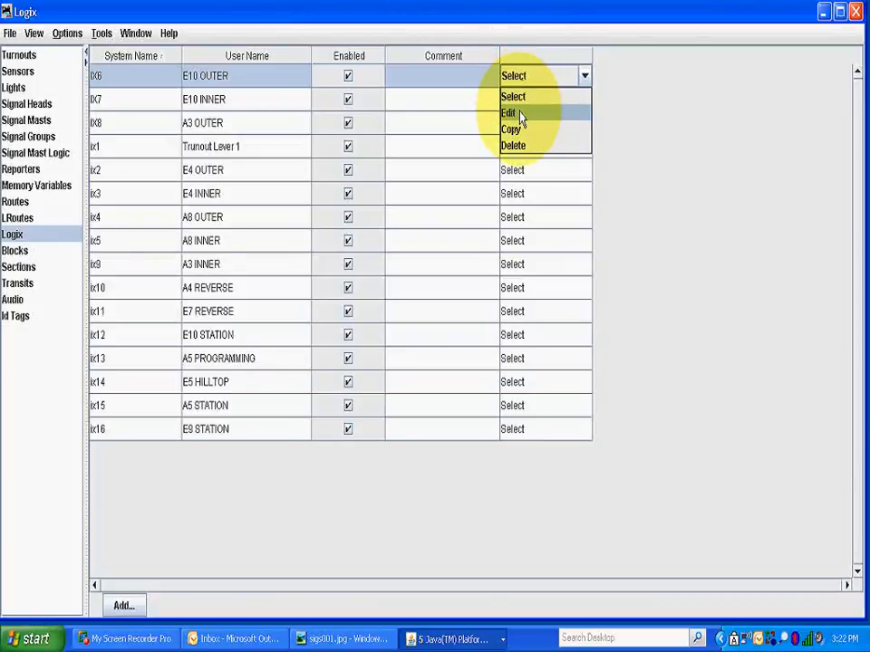
{"action": "left_click", "coordinate": [521, 117]}
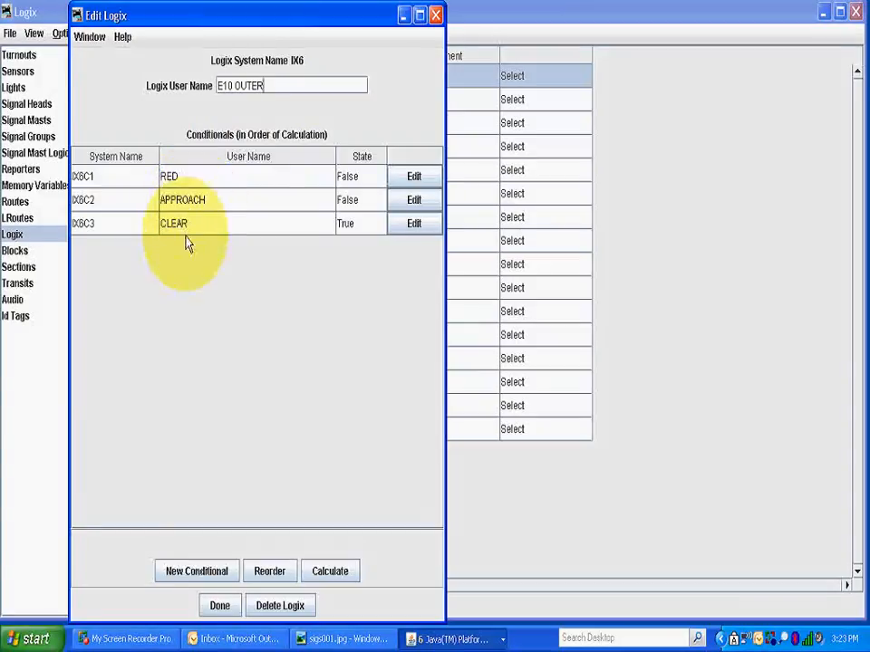
Rename the RED conditional of the E10 OUTER Logix as STOP.
{"action": "double_click", "coordinate": [171, 176]}
{"action": "left_click_drag", "start_coordinate": [190, 176], "coordinate": [146, 177]}
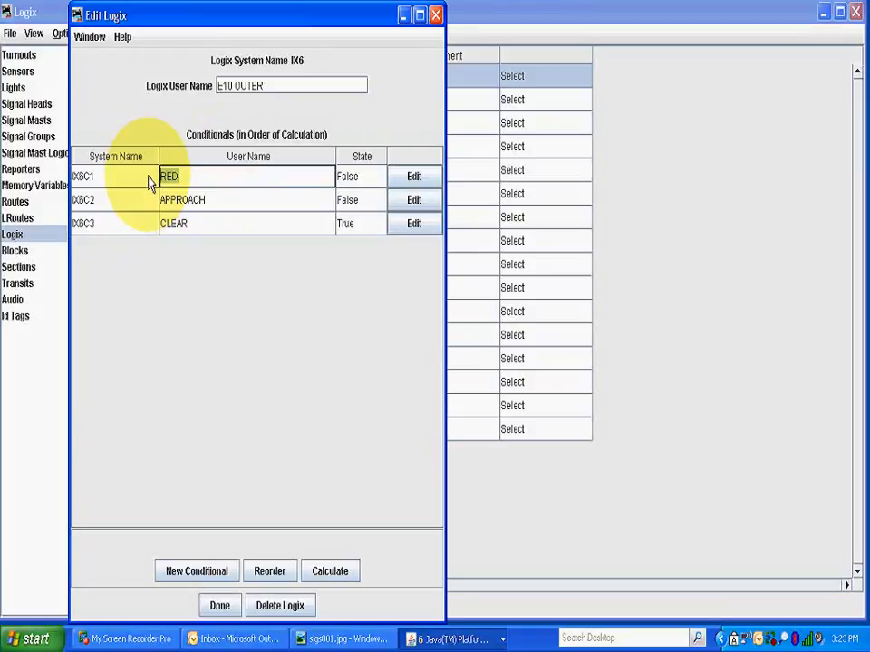
{"action": "key", "text": "Caps_Lock"}
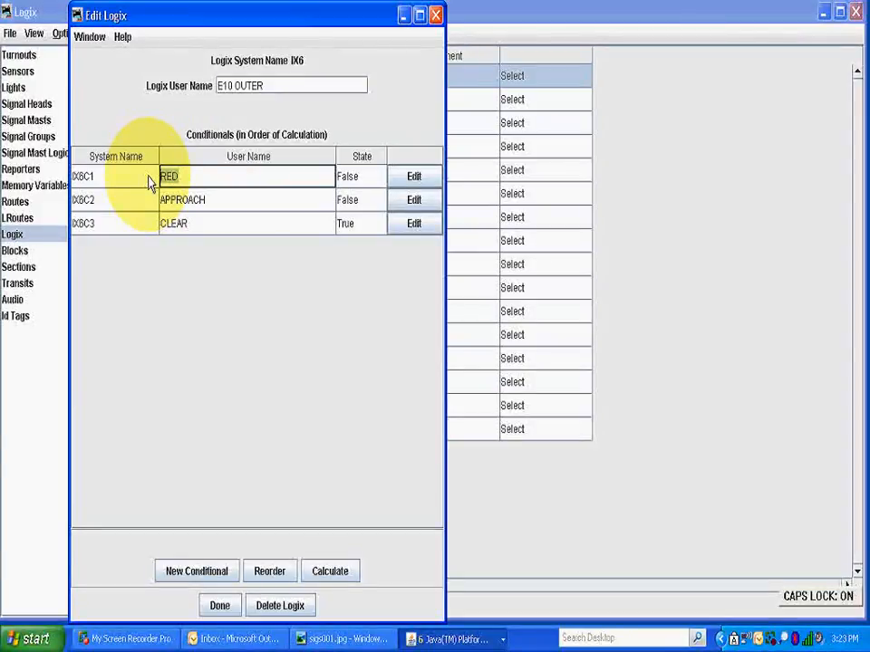
{"action": "type", "text": "STOP"}
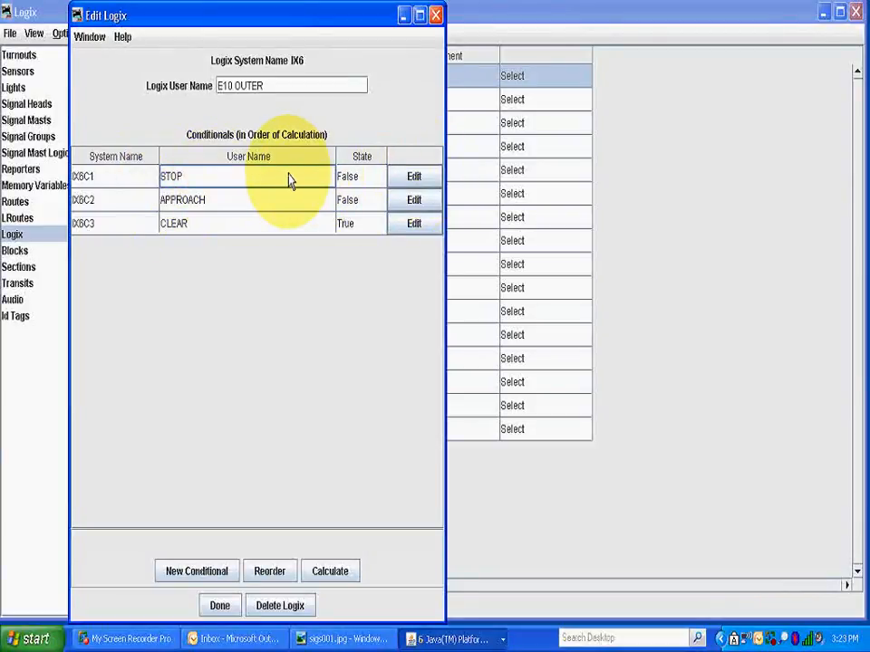
Open the STOP conditional for editing and review the logic operator choices, keeping OR.
{"action": "left_click", "coordinate": [413, 179]}
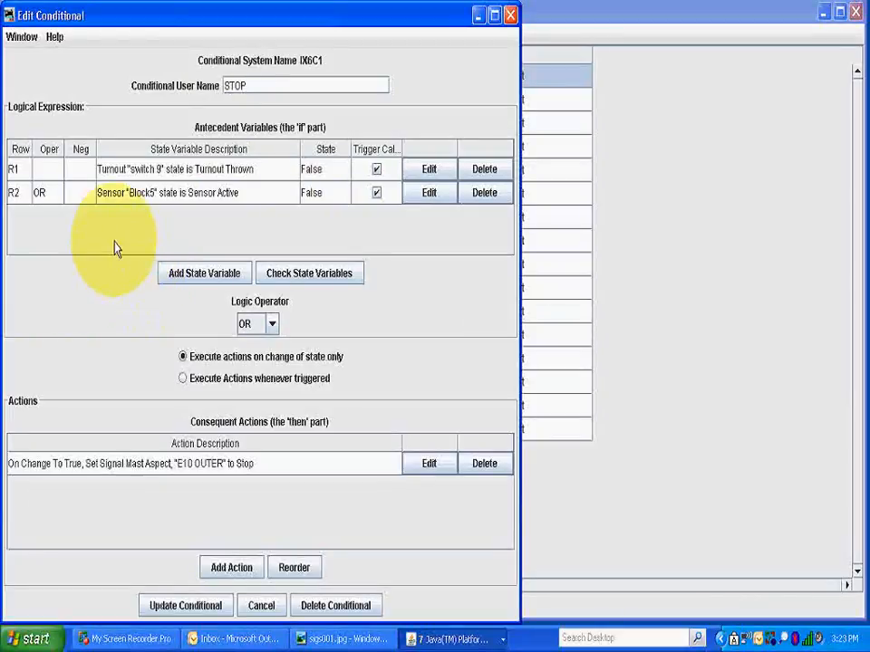
{"action": "left_click", "coordinate": [272, 324]}
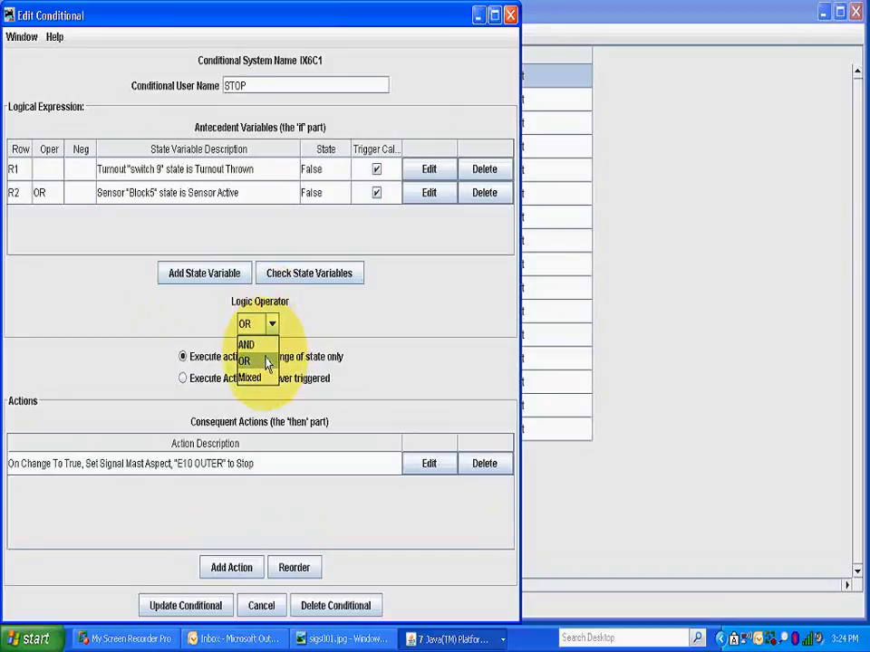
{"action": "left_click", "coordinate": [318, 305]}
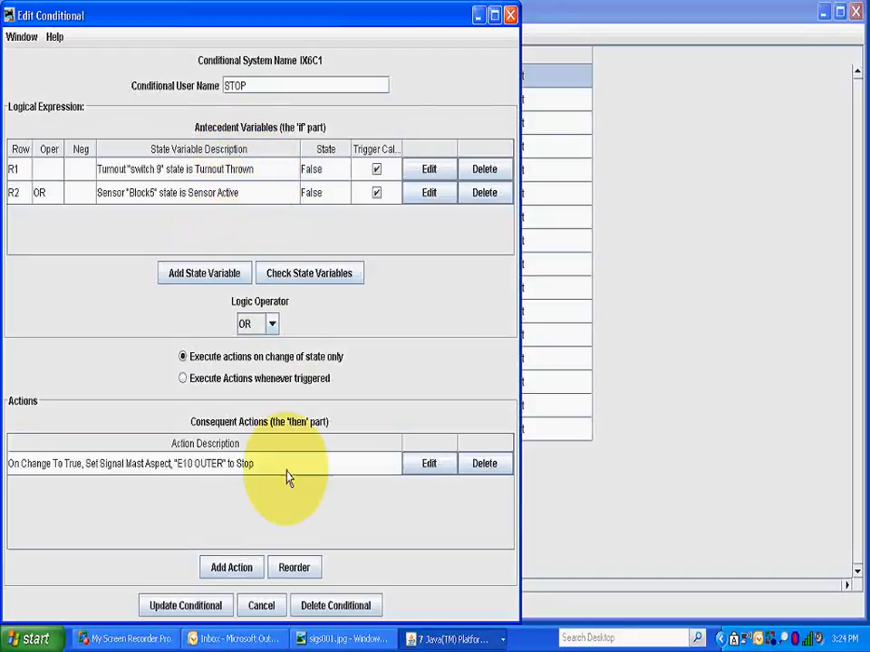
Consult the sigs001.jpg track diagram for the E10 signals, switch 9 and block 5, and return to the conditional.
{"action": "left_click", "coordinate": [345, 640]}
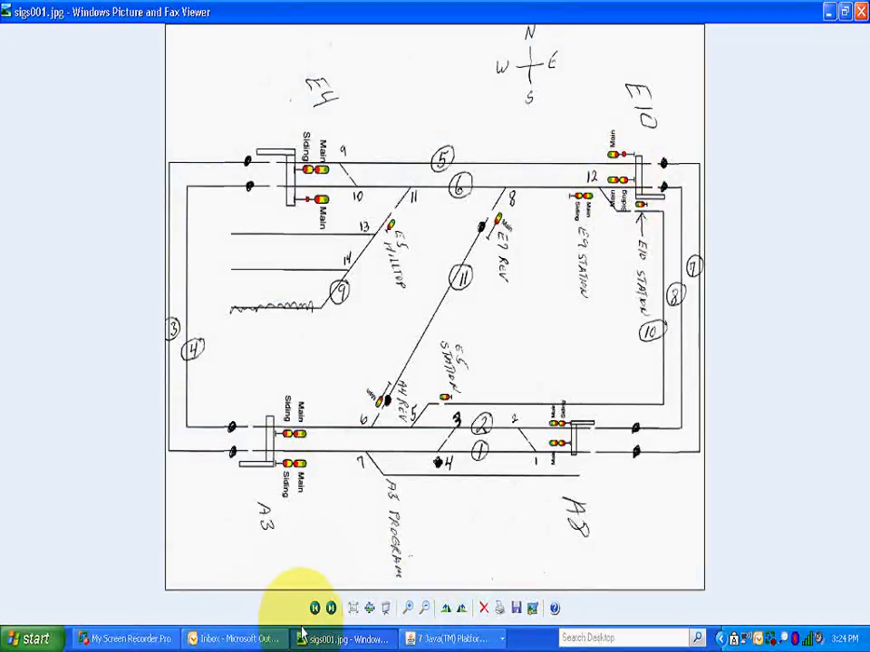
{"action": "left_click", "coordinate": [830, 19]}
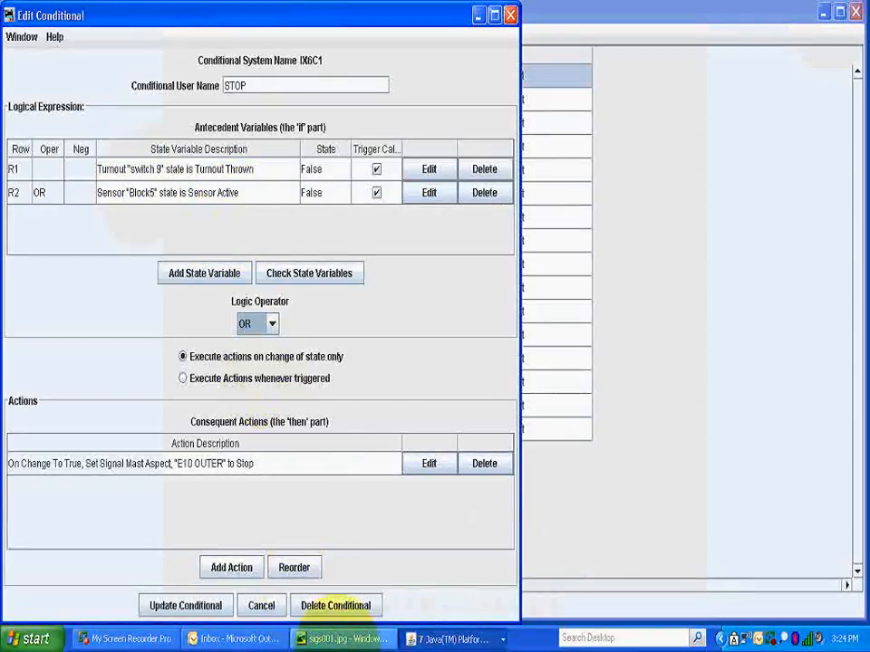
{"action": "left_click", "coordinate": [354, 642]}
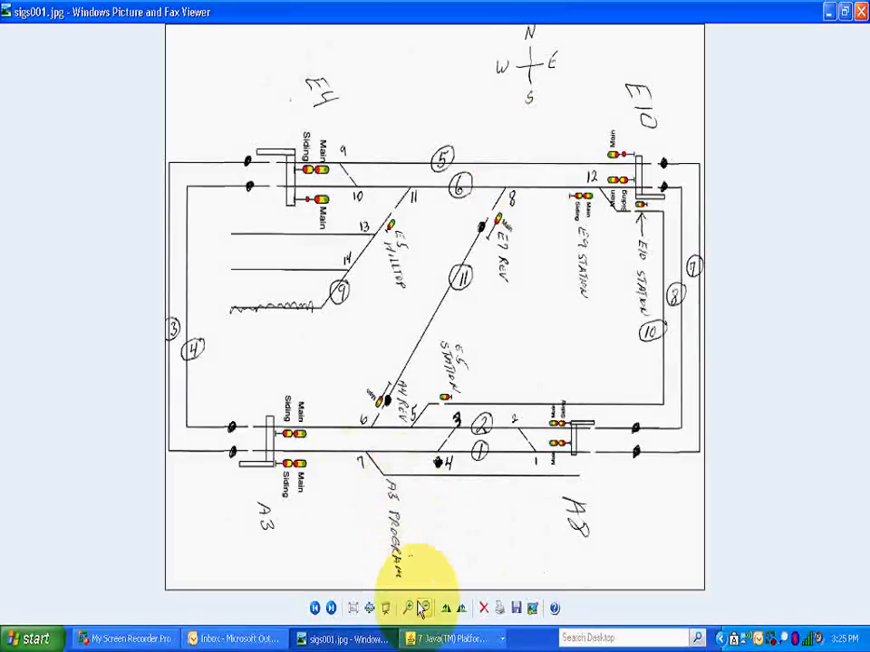
{"action": "left_click", "coordinate": [828, 24]}
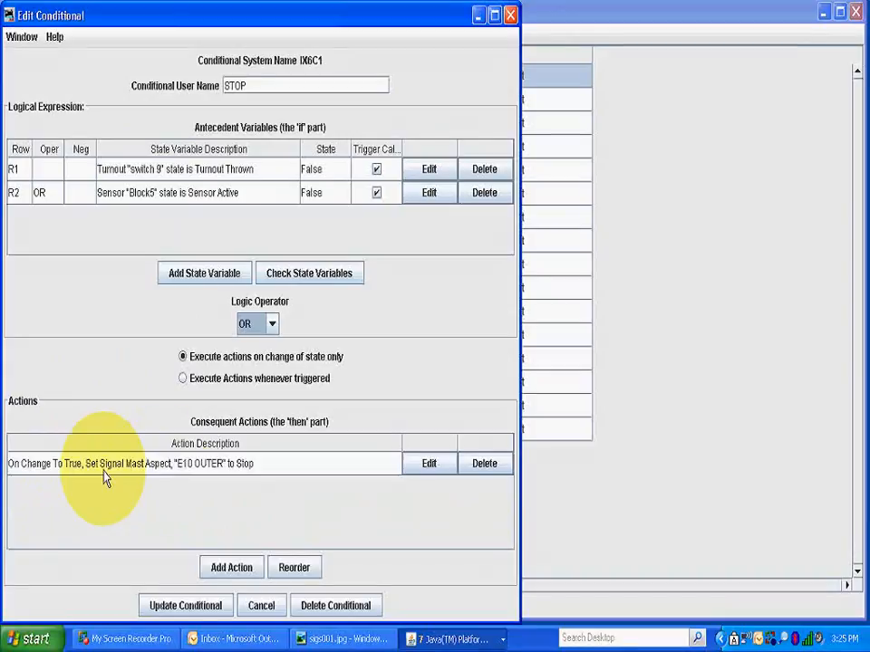
Open the conditional's signal mast action for editing and supply E10 OUTER as its name from the Signal Mast Table pick list.
{"action": "left_click", "coordinate": [430, 464]}
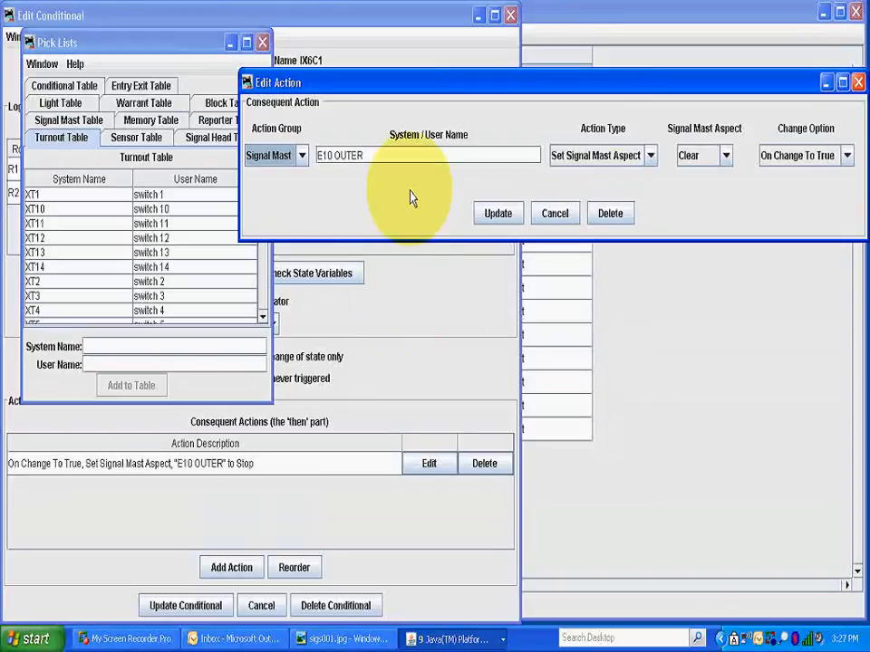
{"action": "left_click_drag", "start_coordinate": [509, 88], "coordinate": [462, 99]}
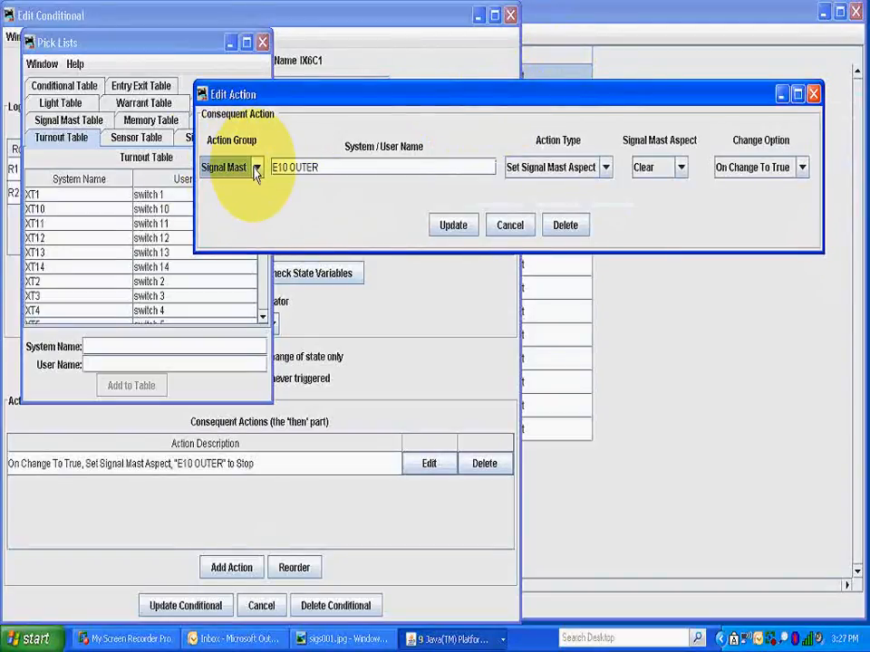
{"action": "left_click", "coordinate": [77, 42]}
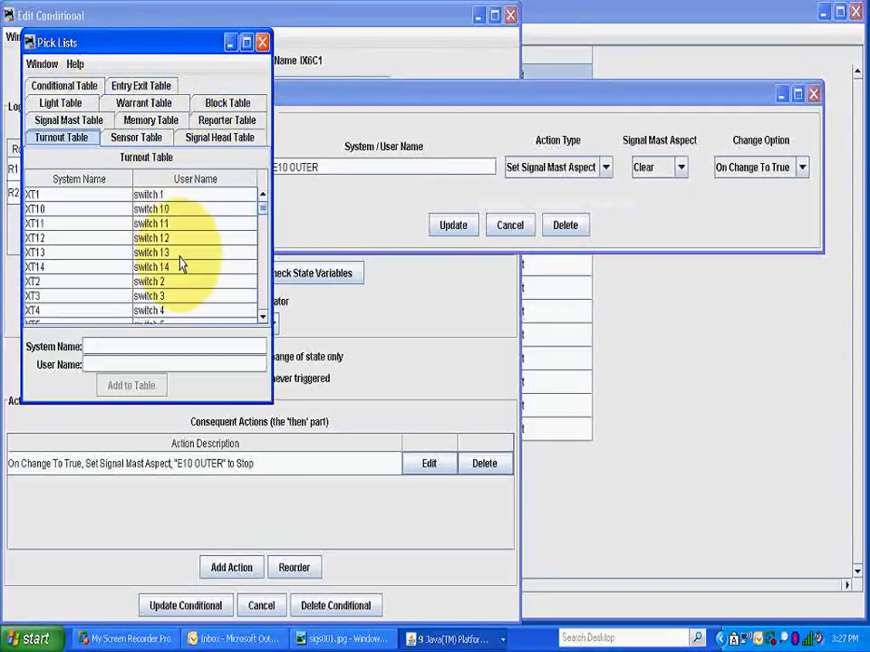
{"action": "left_click", "coordinate": [67, 120]}
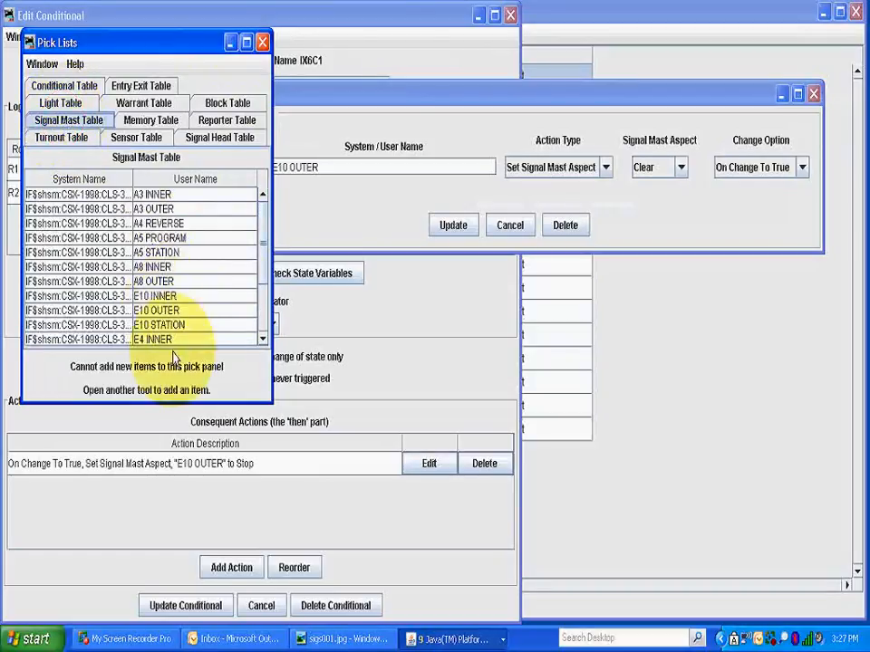
{"action": "left_click", "coordinate": [164, 313]}
{"action": "left_click_drag", "start_coordinate": [164, 313], "coordinate": [334, 172]}
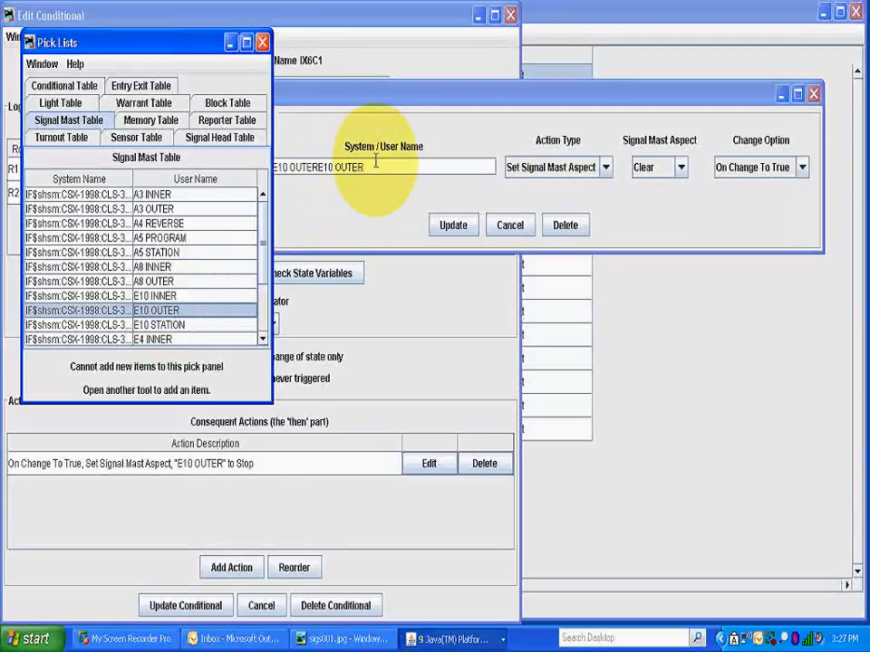
{"action": "left_click", "coordinate": [338, 97]}
{"action": "key", "text": "Delete"}
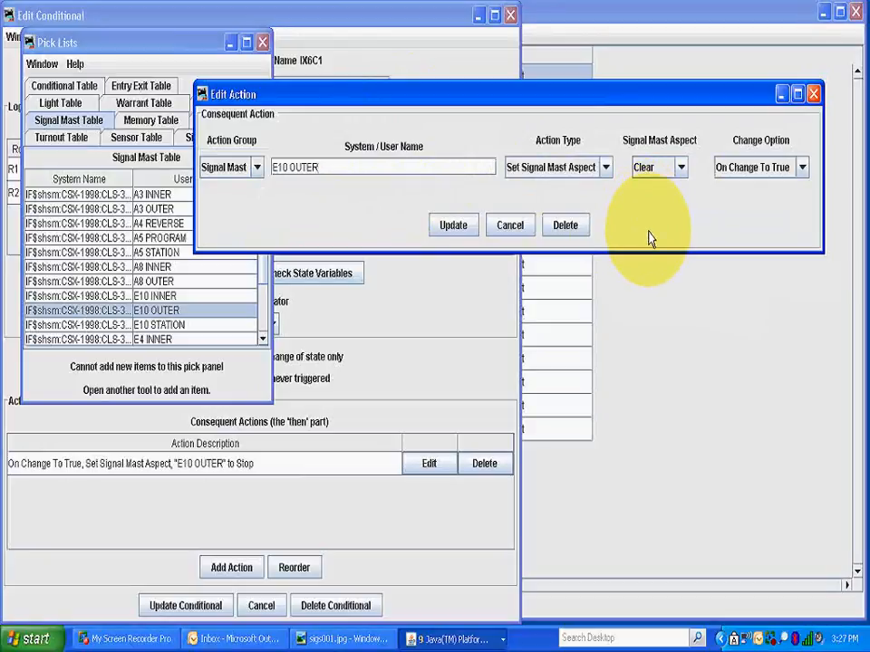
Set the action type to Set Signal Mast Aspect and the aspect to Stop, and cancel the action edit.
{"action": "left_click", "coordinate": [606, 167]}
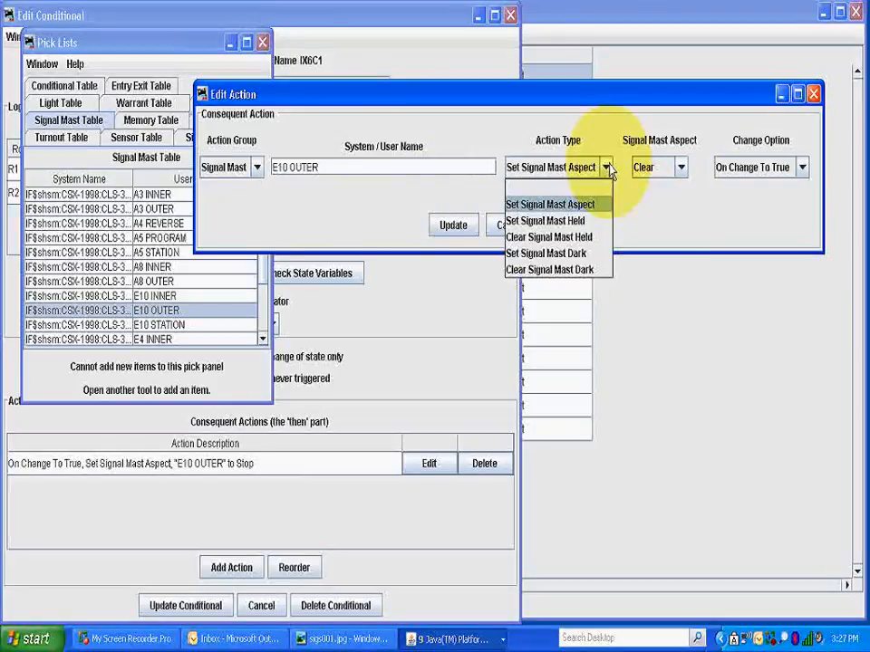
{"action": "left_click", "coordinate": [594, 209]}
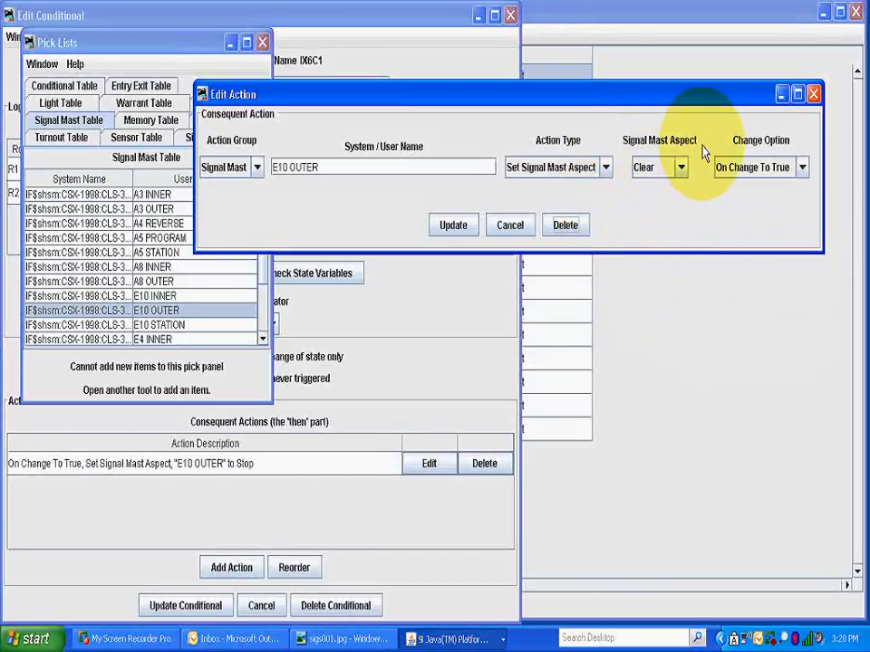
{"action": "left_click", "coordinate": [681, 168]}
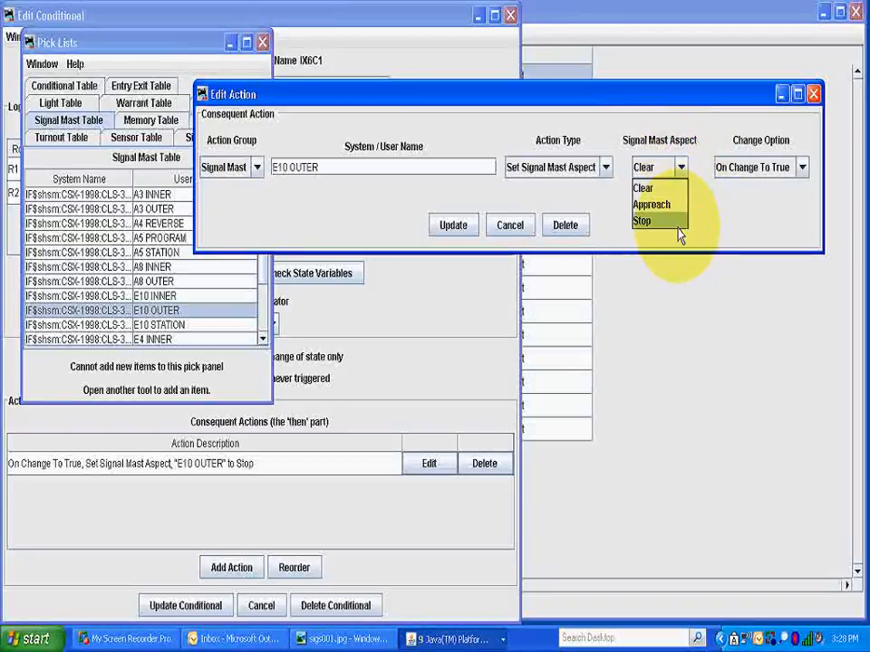
{"action": "left_click", "coordinate": [678, 226]}
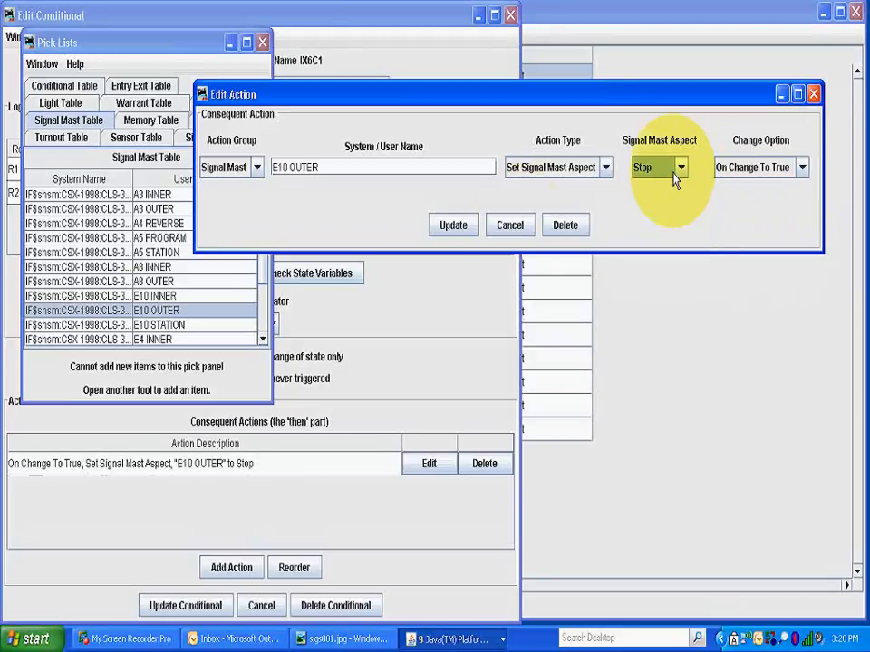
{"action": "left_click", "coordinate": [511, 226]}
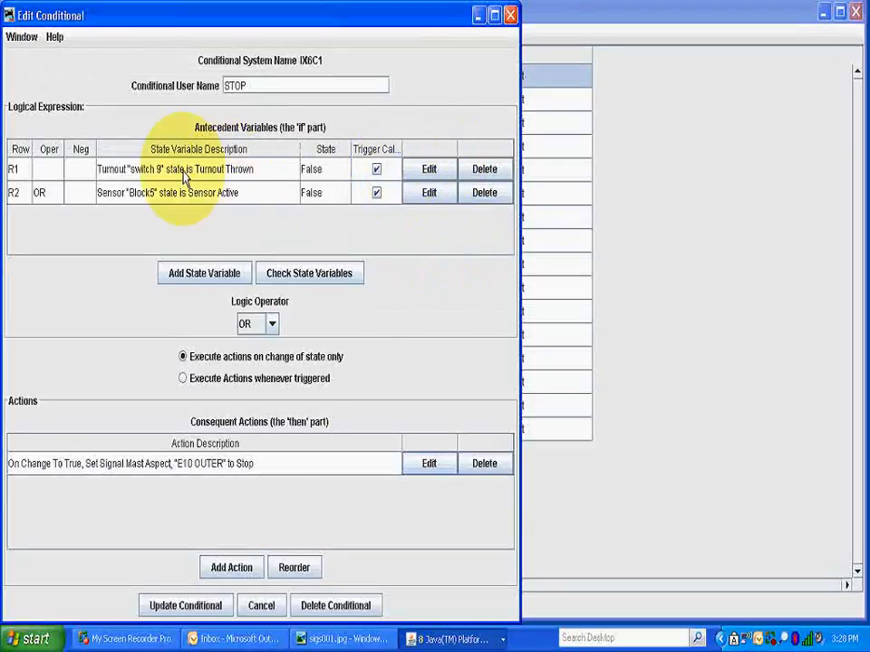
Open the STOP conditional's switch 9 turnout variable, review the available variable types, and look up switch 9 in the Turnout Table pick list.
{"action": "left_click", "coordinate": [437, 173]}
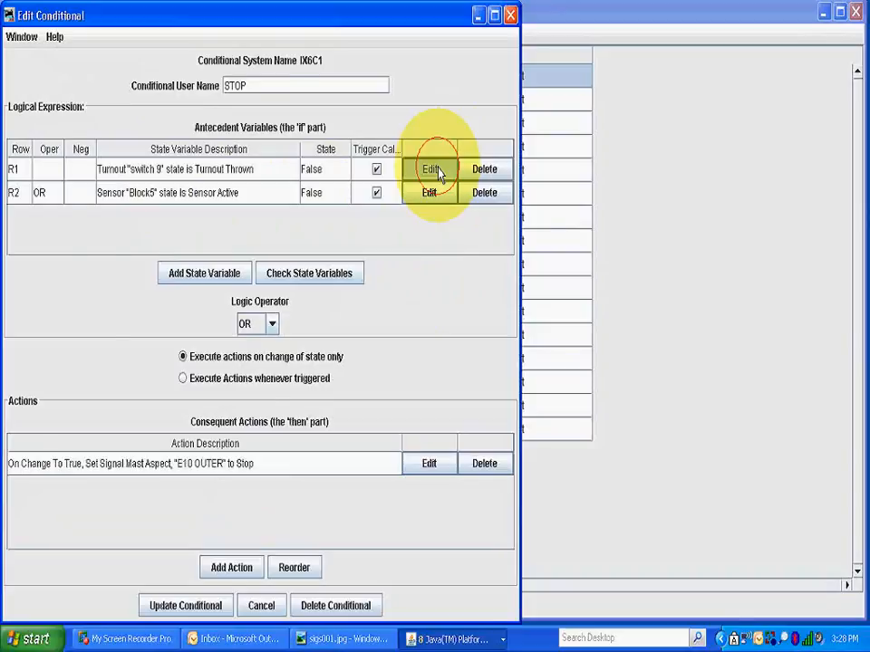
{"action": "left_click", "coordinate": [353, 188]}
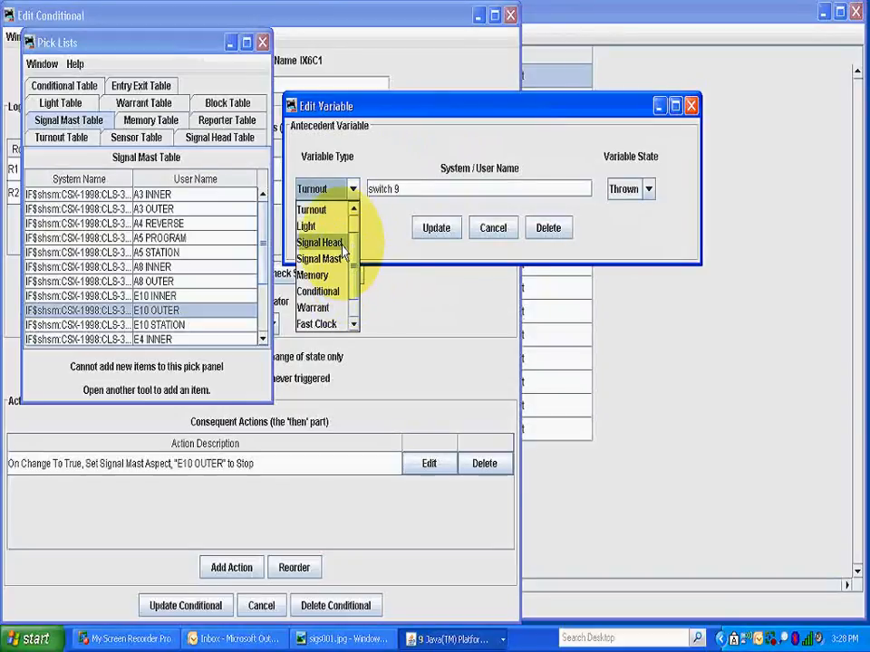
{"action": "left_click_drag", "start_coordinate": [356, 257], "coordinate": [356, 242]}
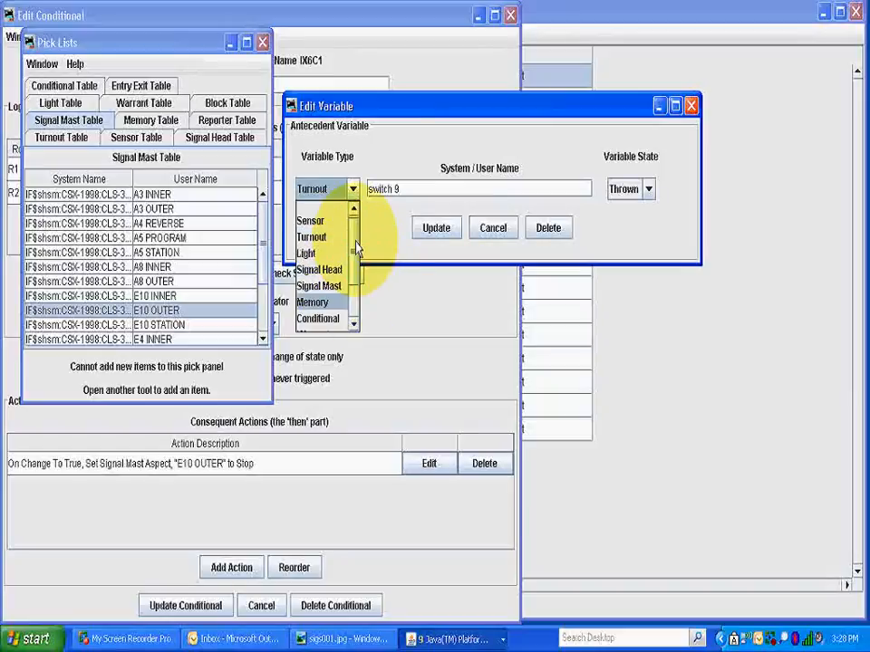
{"action": "left_click", "coordinate": [406, 159]}
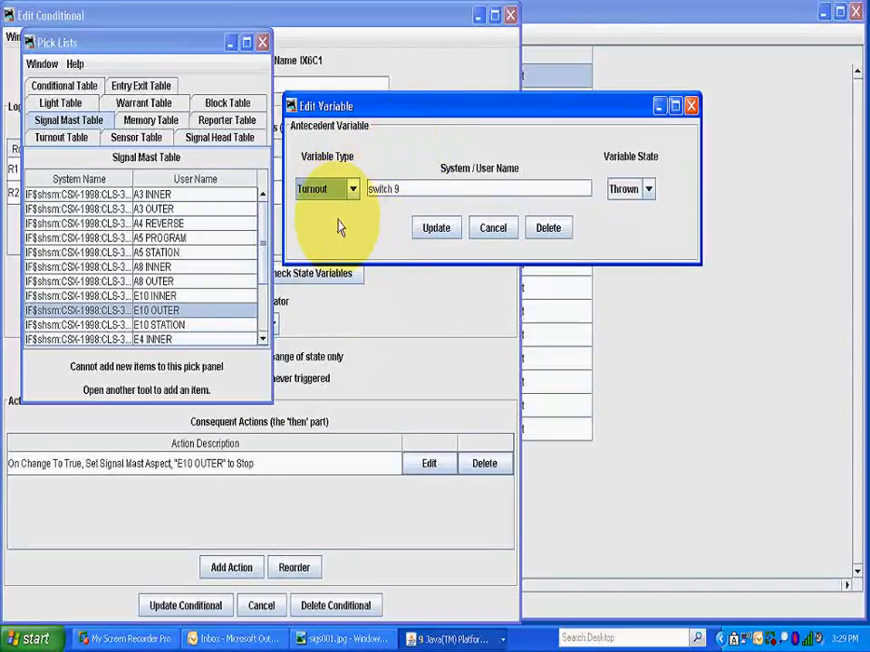
{"action": "left_click", "coordinate": [62, 139]}
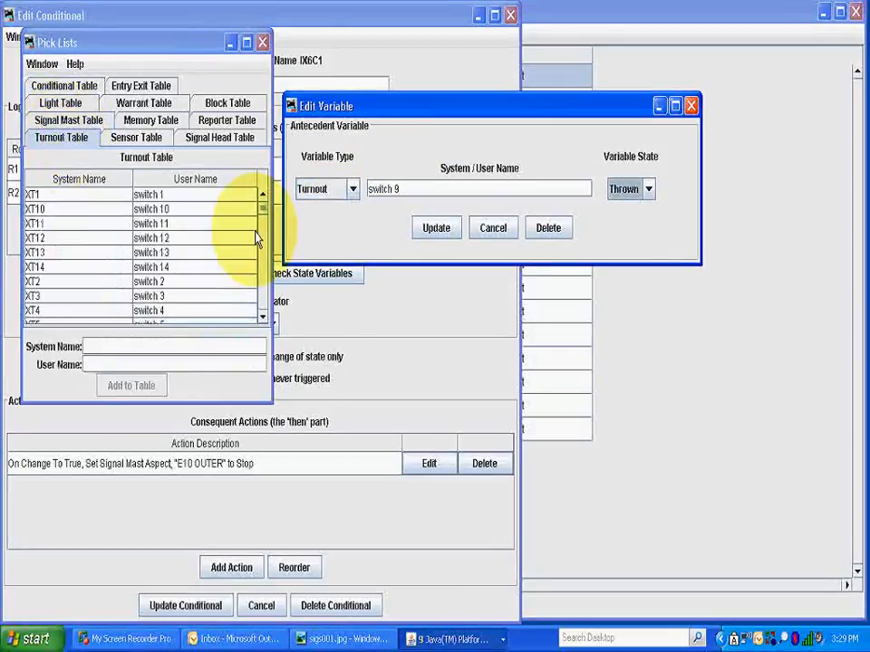
{"action": "left_click", "coordinate": [263, 276]}
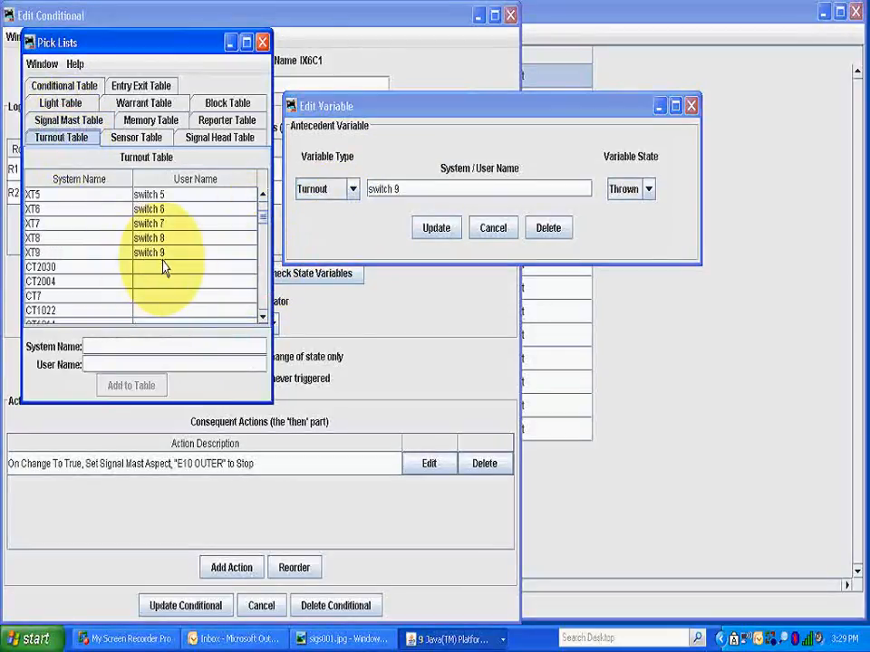
Consult the sigs001.jpg track diagram for switch 9, and cancel both the variable edit and the STOP conditional edit.
{"action": "left_click", "coordinate": [347, 640]}
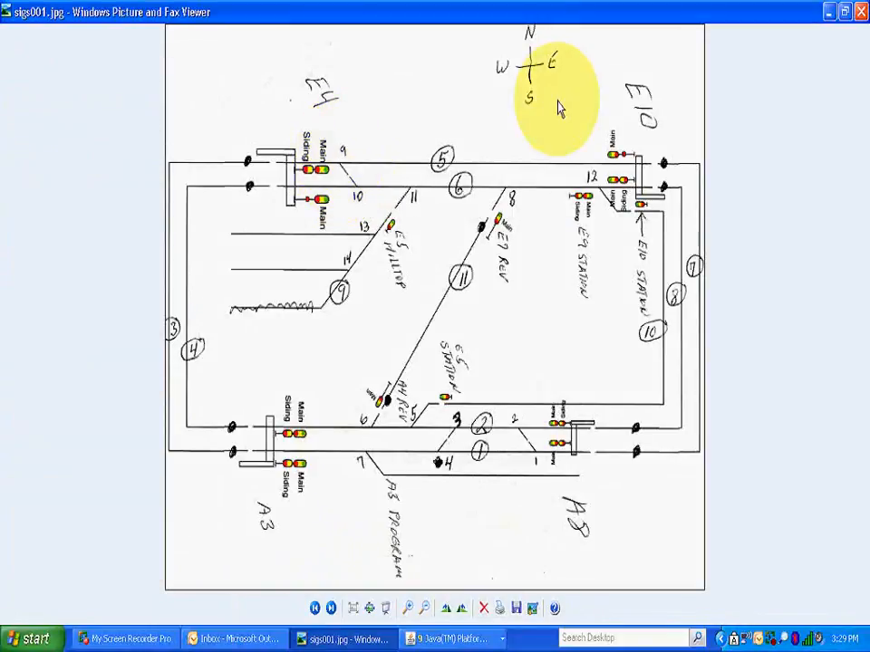
{"action": "left_click", "coordinate": [827, 11]}
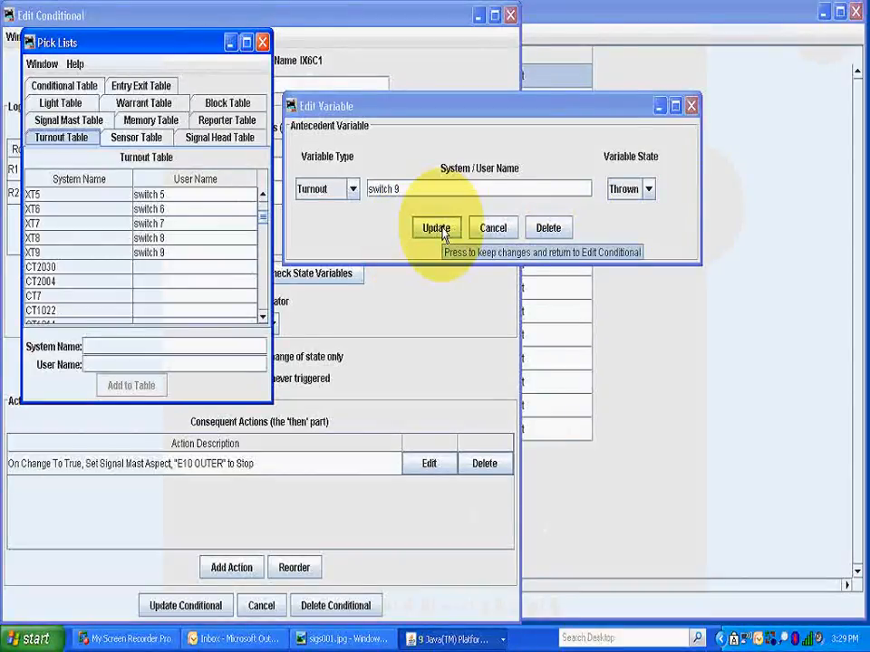
{"action": "left_click", "coordinate": [493, 229]}
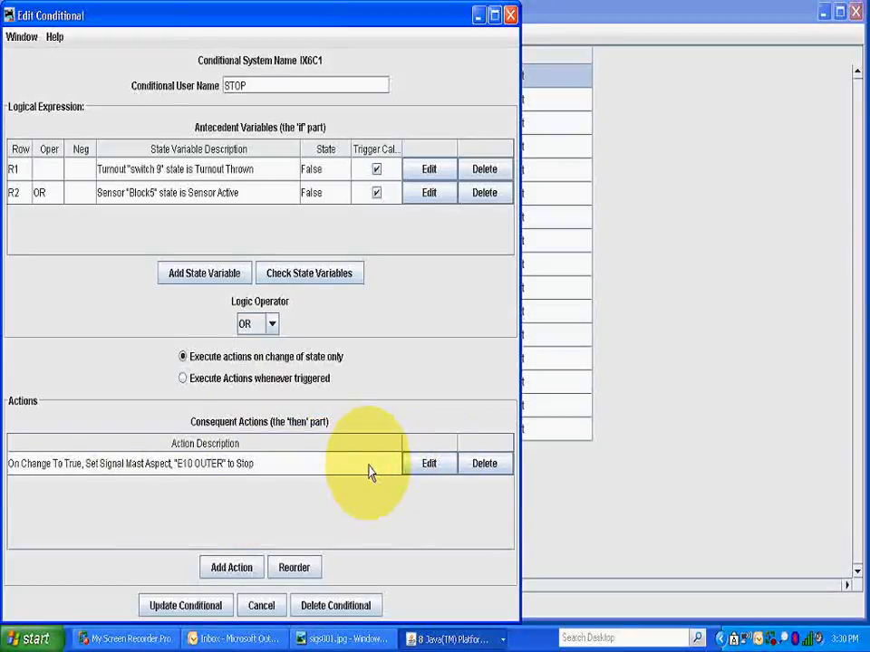
{"action": "left_click", "coordinate": [261, 614]}
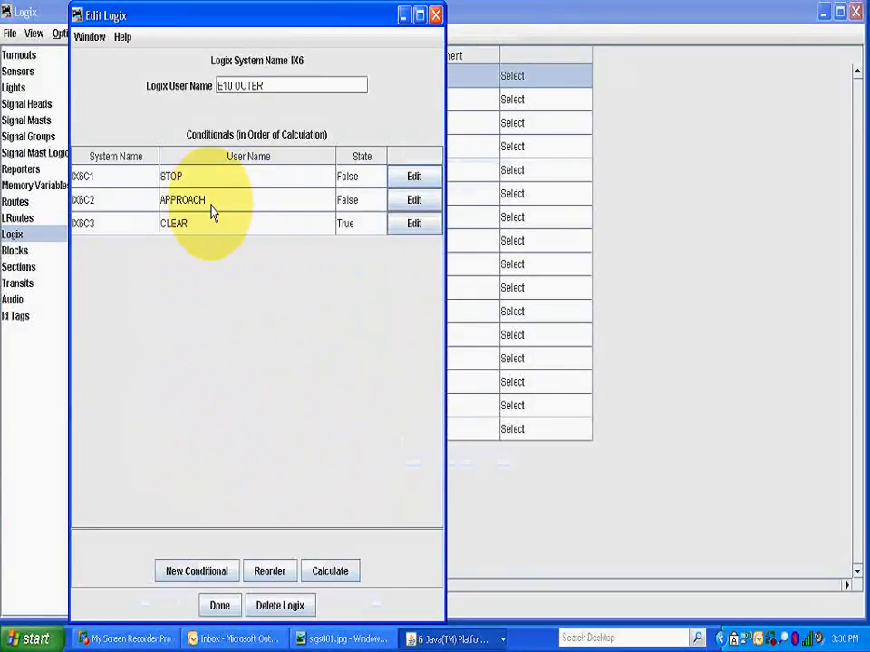
Open the APPROACH conditional of E10 OUTER and check its switch 9, block 5 and block 3 conditions against the sigs001.jpg track diagram.
{"action": "left_click", "coordinate": [422, 201]}
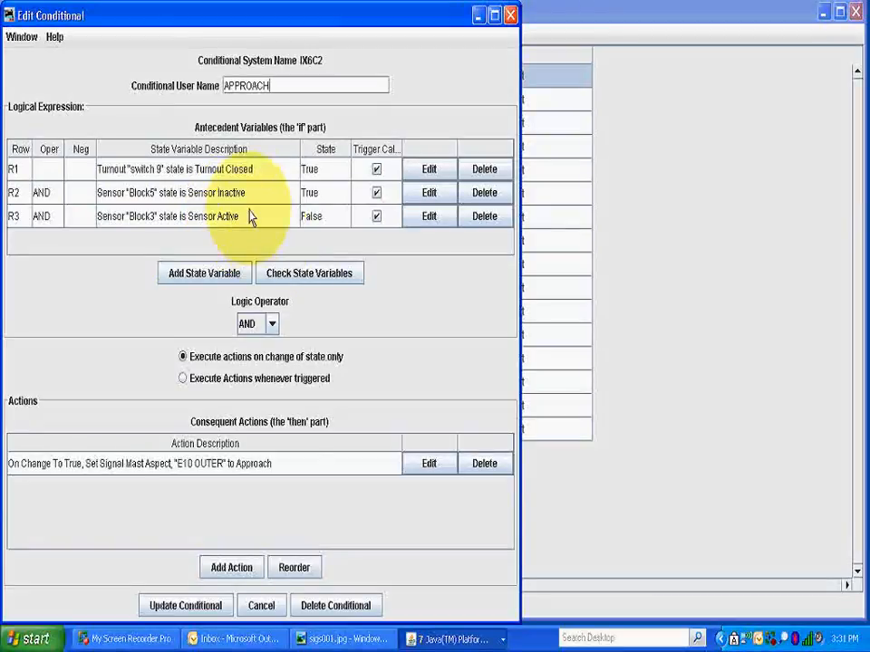
{"action": "left_click", "coordinate": [347, 643]}
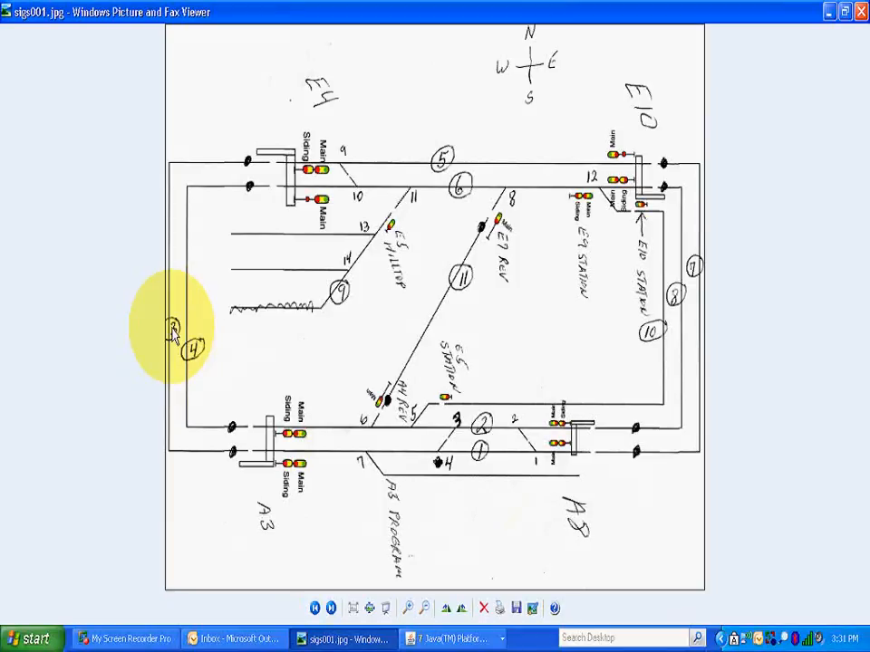
{"action": "left_click", "coordinate": [831, 12]}
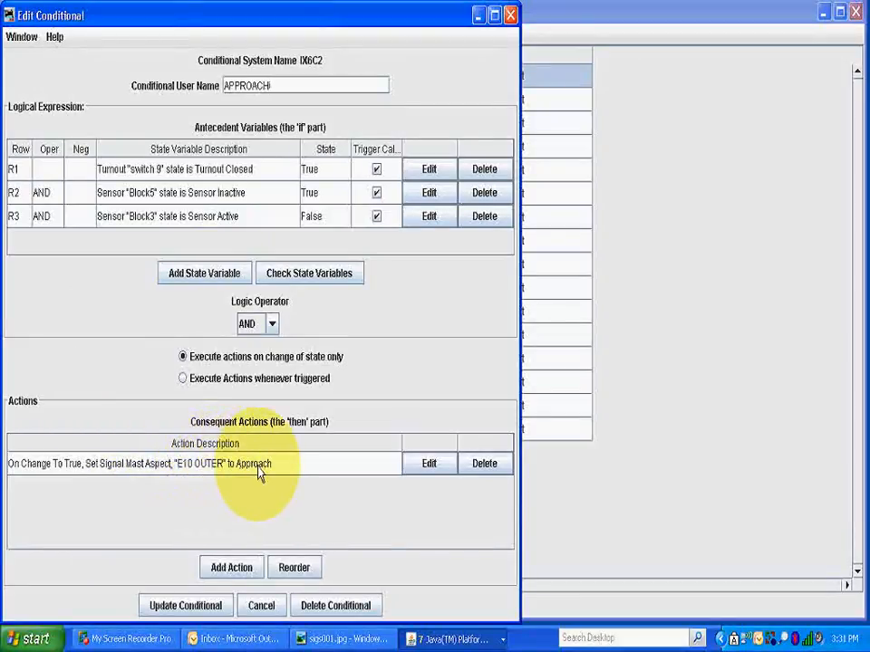
Open the APPROACH conditional's E10 OUTER mast action, choose Approach as the aspect, and cancel the action and conditional edits.
{"action": "left_click", "coordinate": [431, 468]}
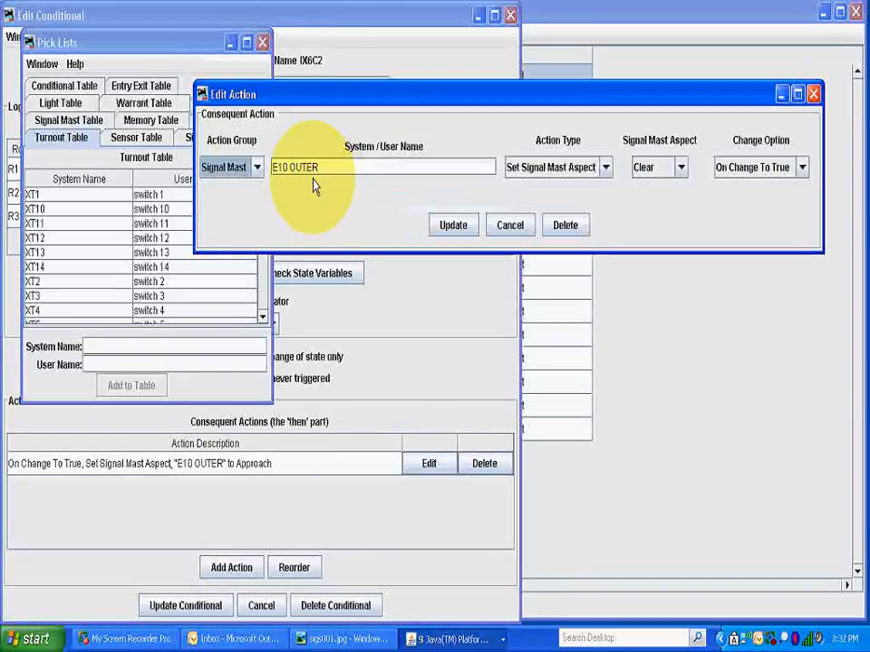
{"action": "left_click", "coordinate": [102, 121]}
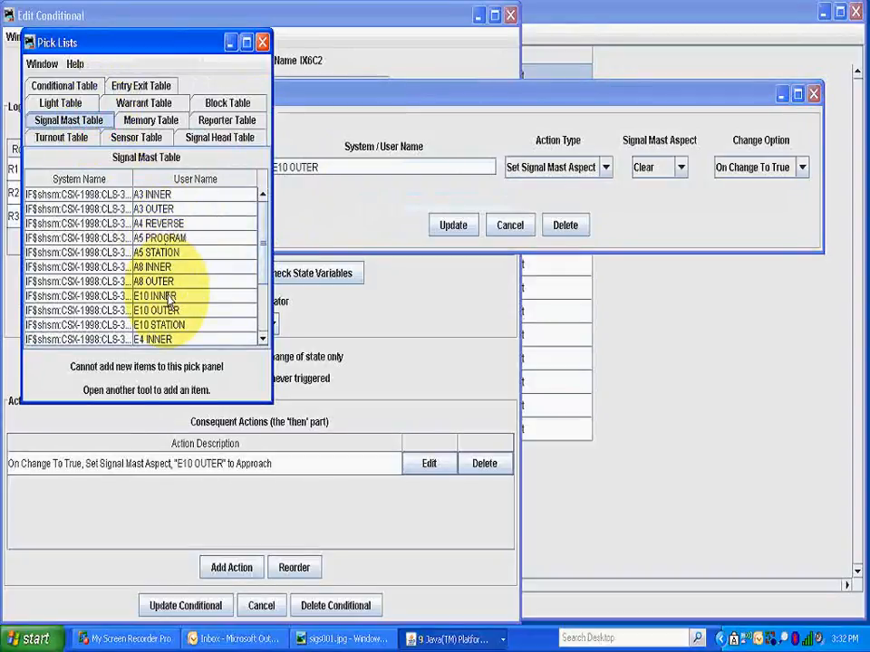
{"action": "left_click", "coordinate": [359, 214]}
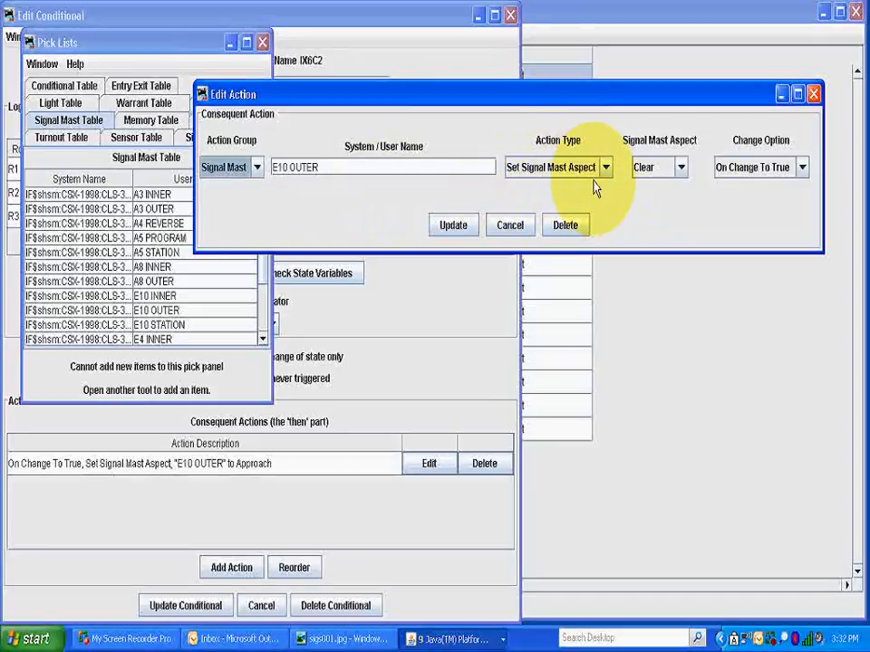
{"action": "left_click", "coordinate": [681, 168]}
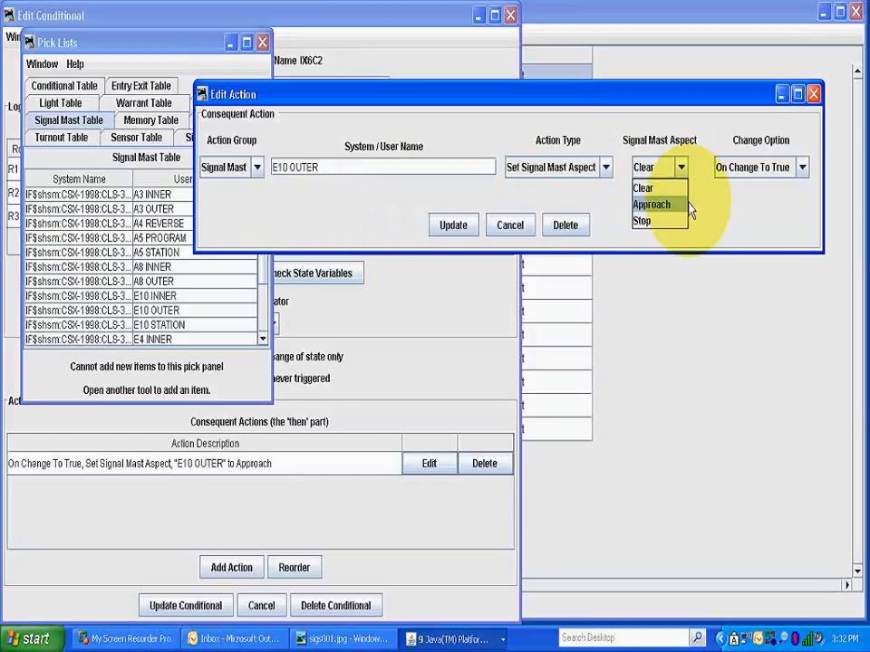
{"action": "left_click", "coordinate": [671, 206]}
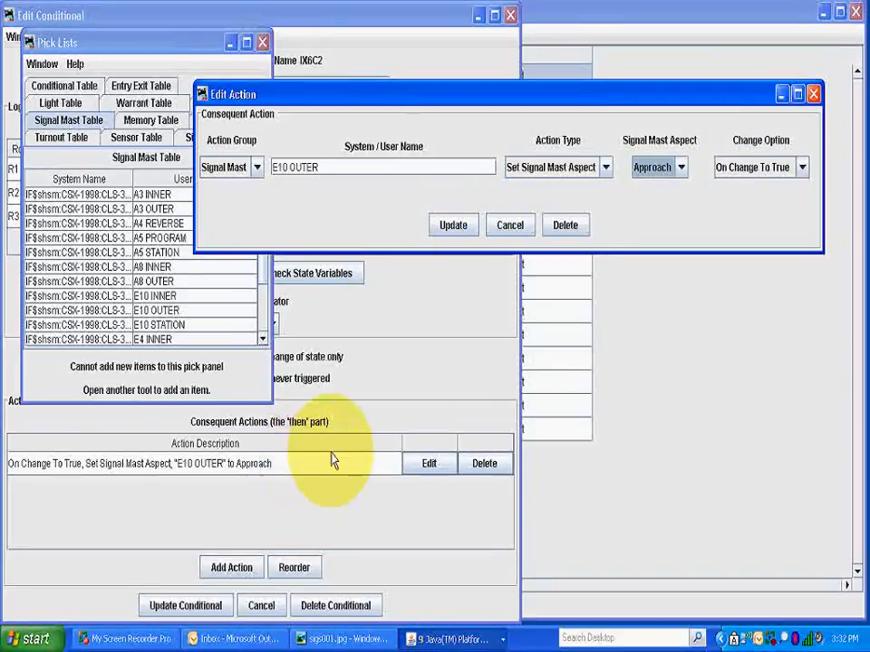
{"action": "left_click", "coordinate": [518, 230]}
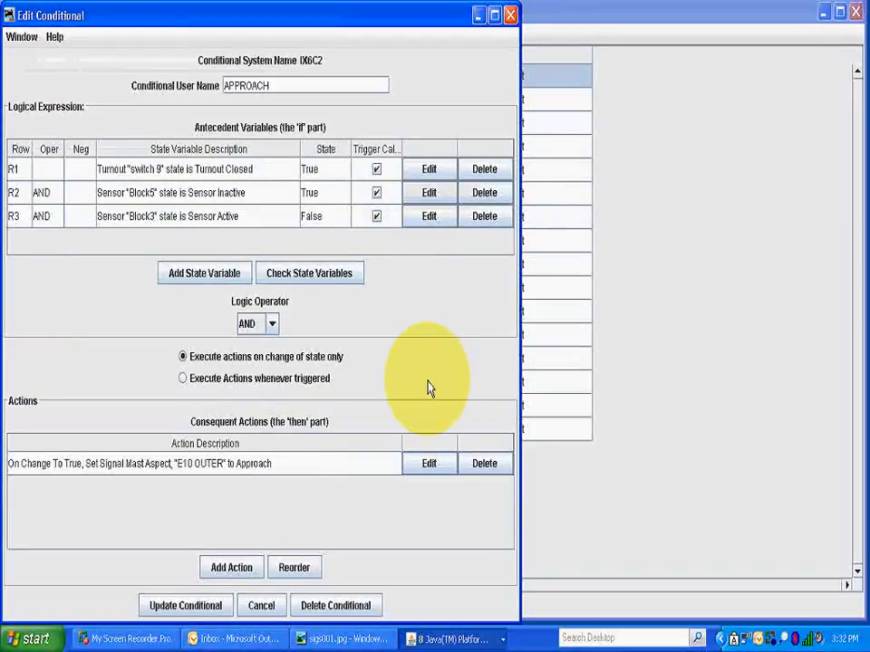
{"action": "left_click", "coordinate": [262, 606]}
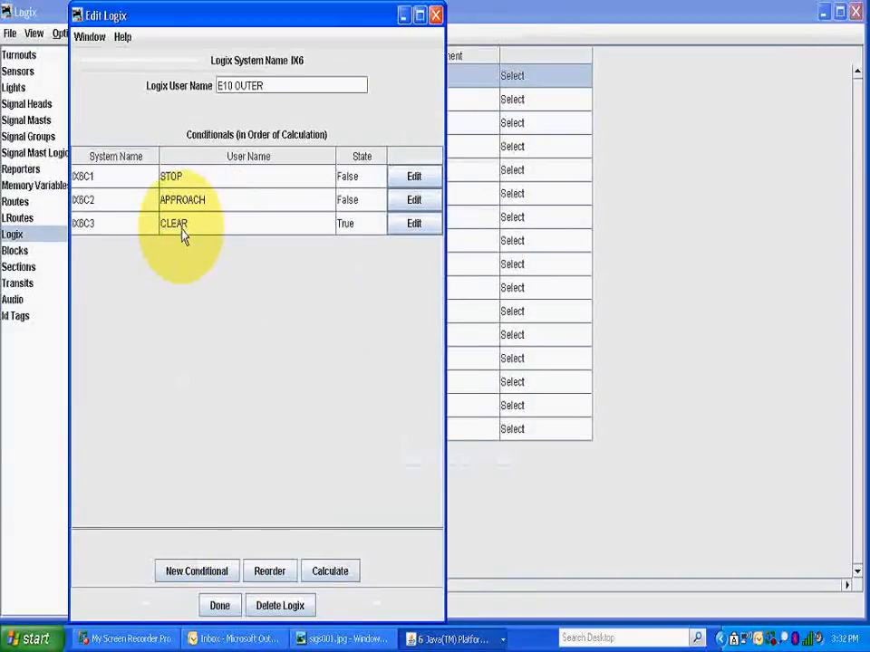
Open the CLEAR conditional of E10 OUTER, check its state variables, and update the conditional.
{"action": "left_click", "coordinate": [419, 225]}
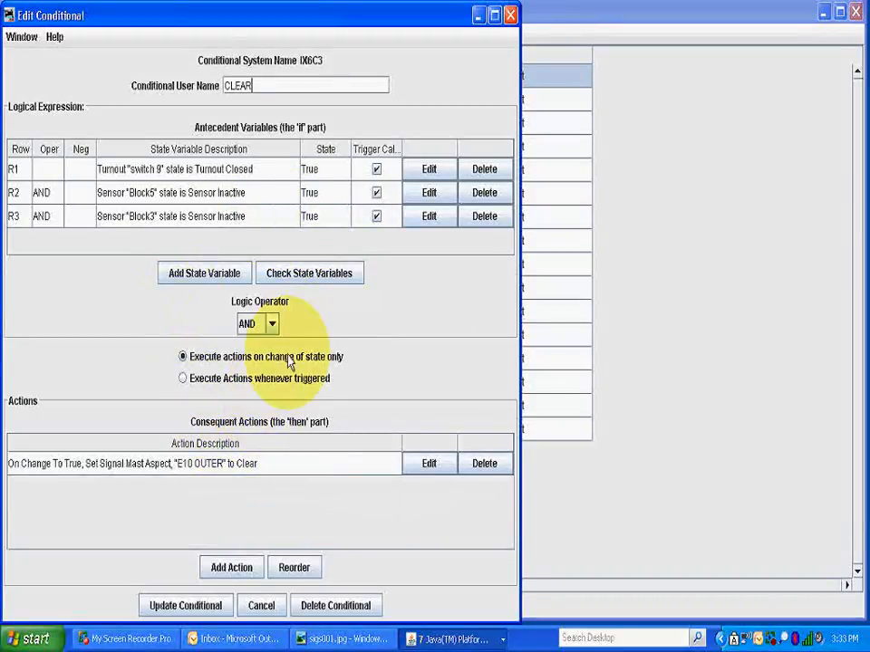
{"action": "left_click", "coordinate": [324, 280]}
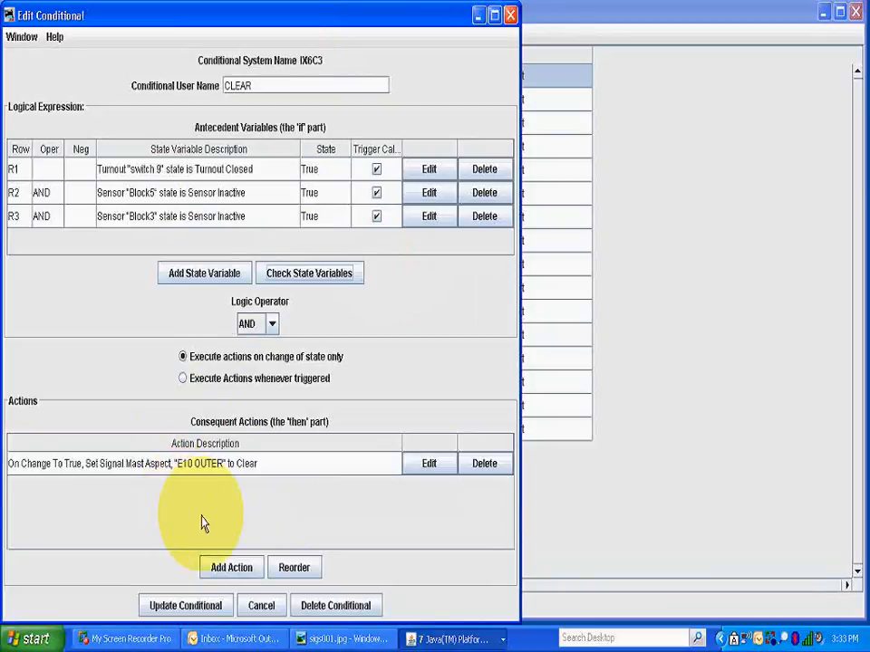
{"action": "left_click", "coordinate": [192, 614]}
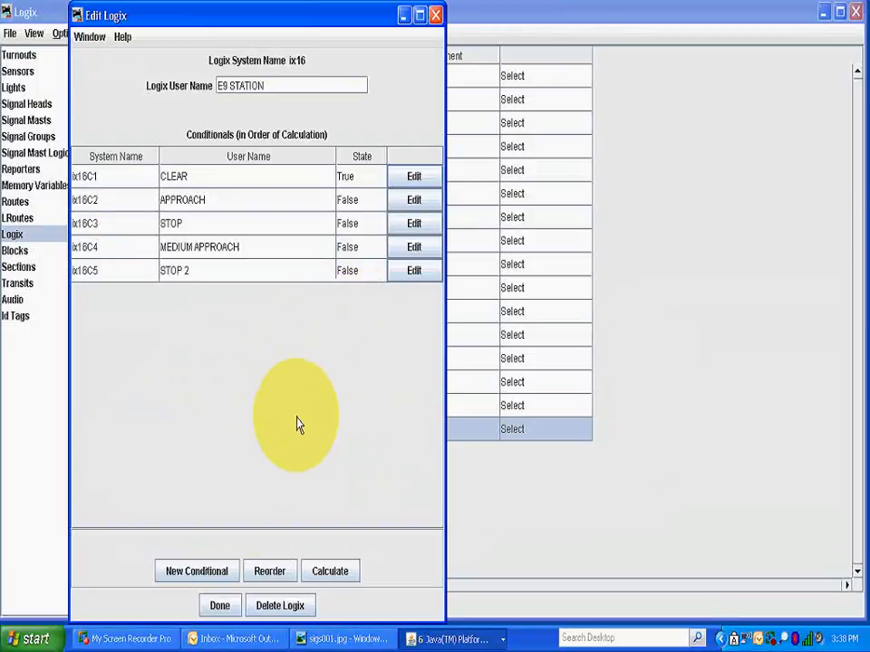
Open the CLEAR conditional of the E9 STATION Logix and review its mixed-logic expression and state variables.
{"action": "left_click", "coordinate": [416, 177]}
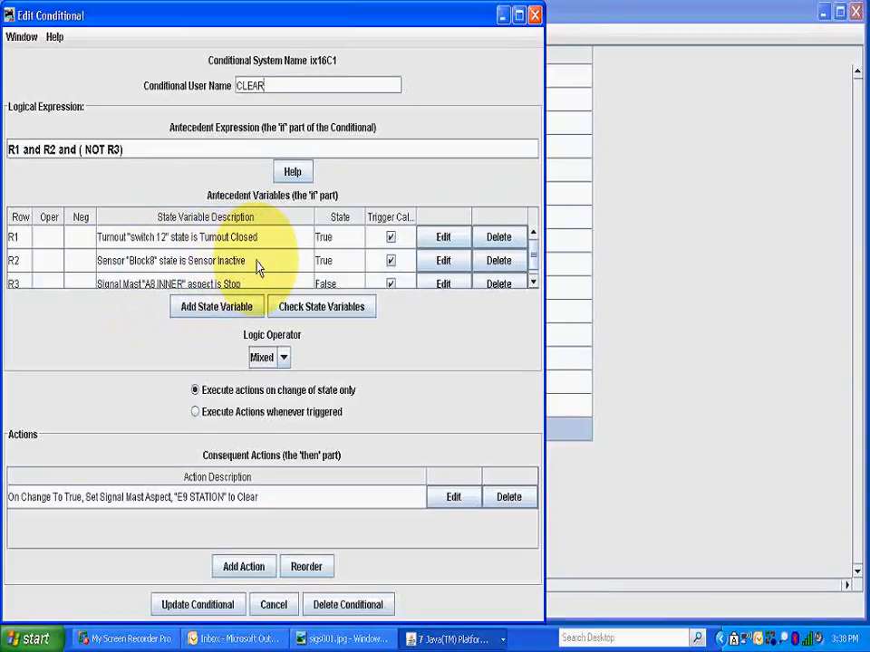
{"action": "scroll", "coordinate": [257, 267], "scroll_direction": "down", "scroll_amount": 1}
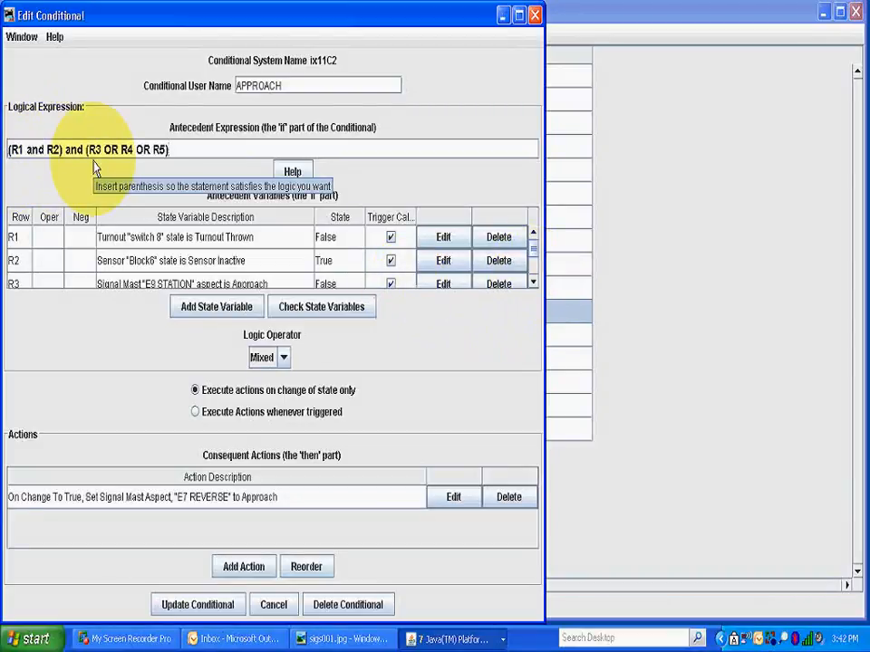
Review the mixed expression and all state variables of E7 REVERSE's APPROACH conditional, cancel its edit, and finish editing the Logix.
{"action": "scroll", "coordinate": [43, 259], "scroll_direction": "down", "scroll_amount": 2}
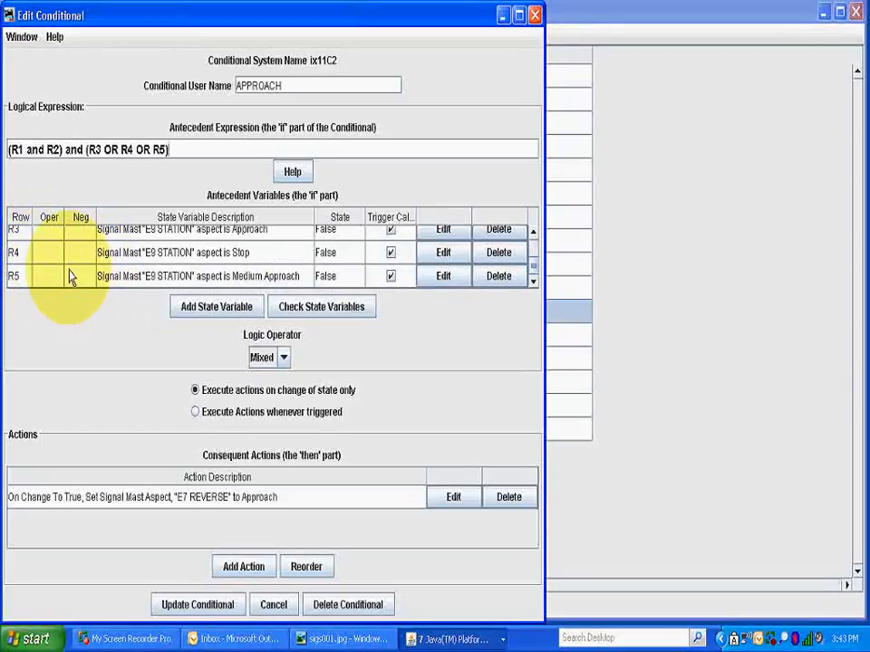
{"action": "scroll", "coordinate": [68, 271], "scroll_direction": "up", "scroll_amount": 2}
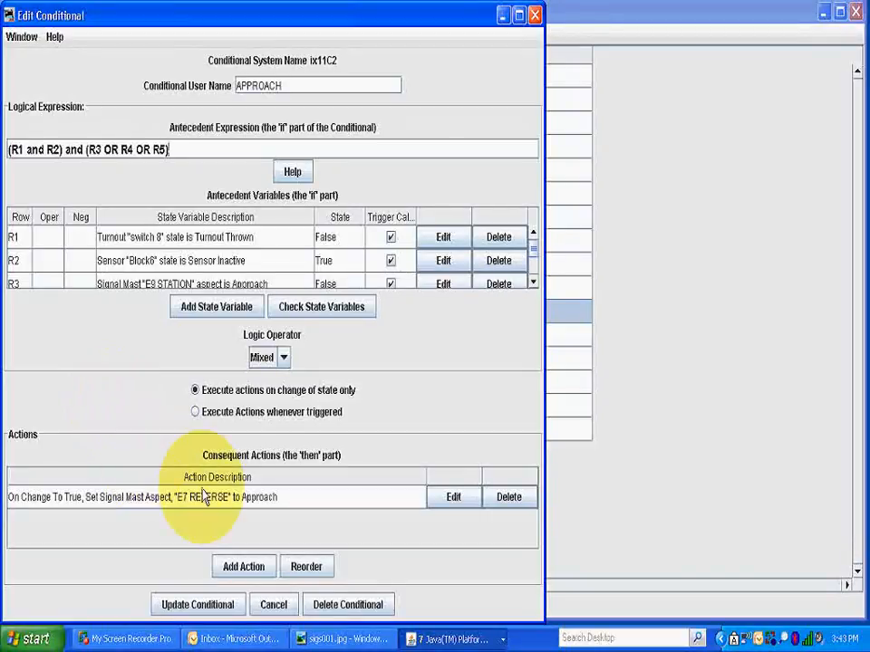
{"action": "left_click", "coordinate": [270, 609]}
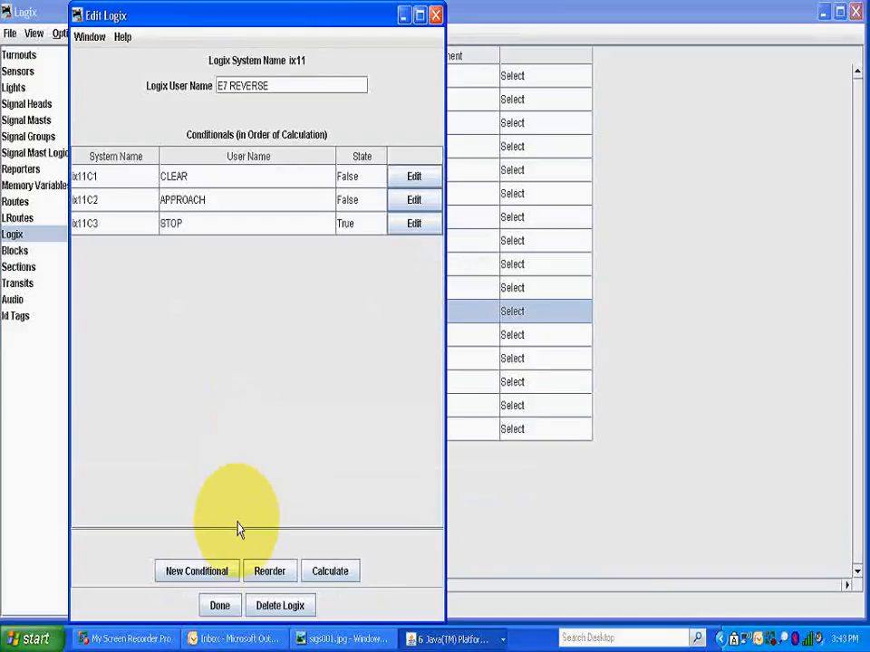
{"action": "left_click", "coordinate": [228, 610]}
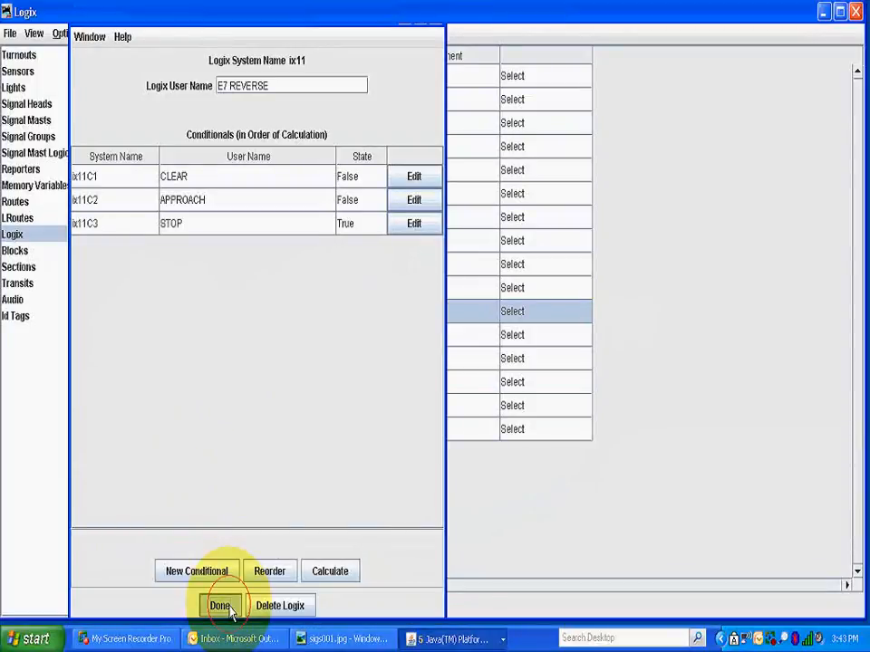